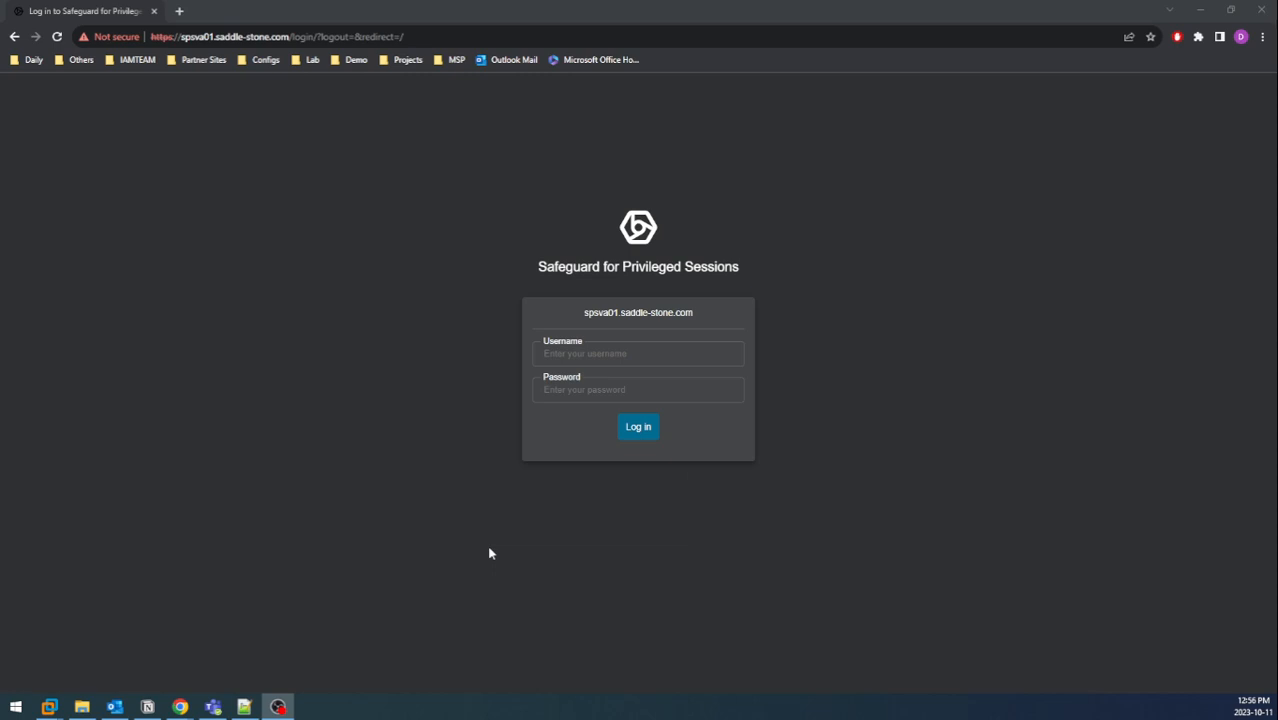
Log in to the management portal with the admin account and its password.
click(661, 357)
text(admin)
key(Tab)
text(•••••••••)
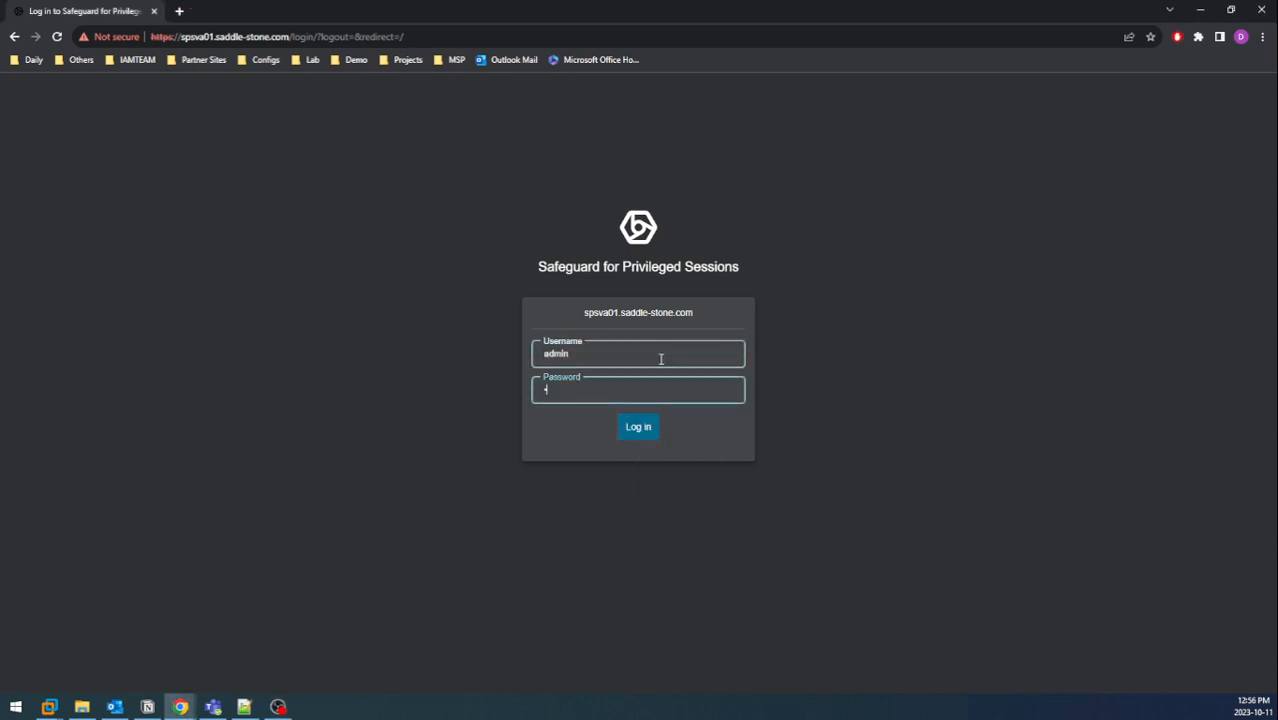
key(Return)
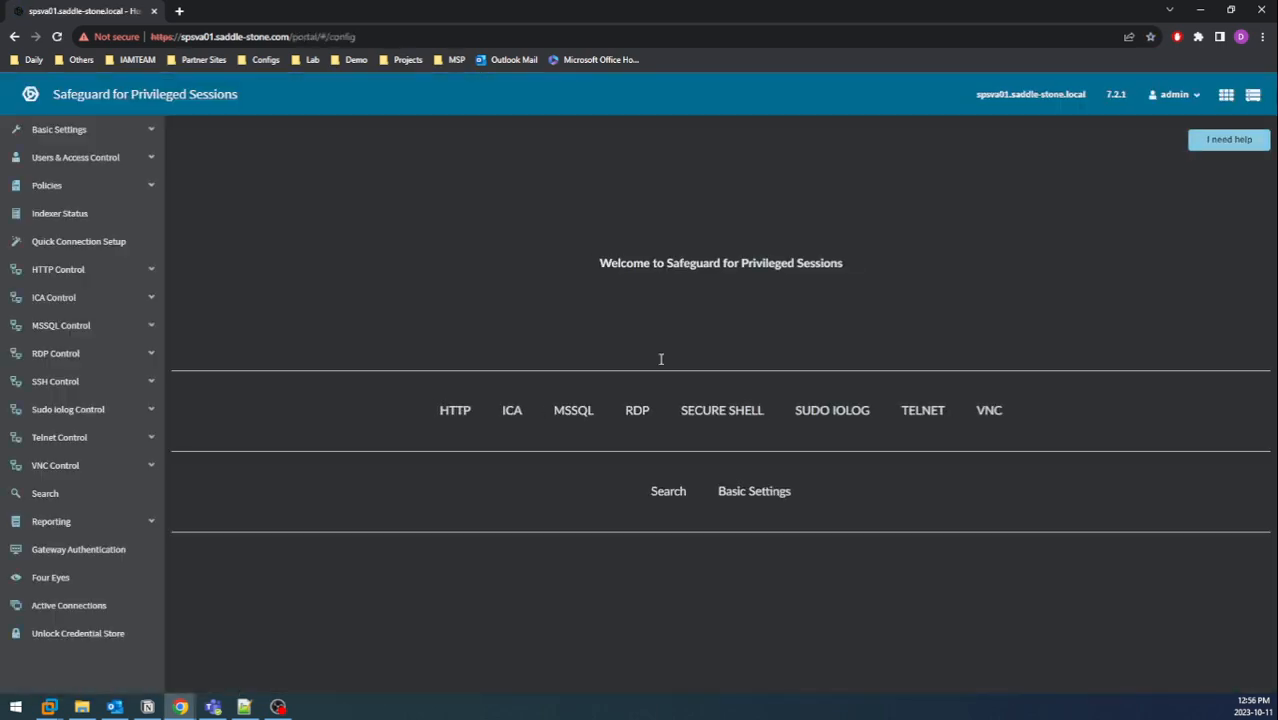
From Users & Access Control > Login Options, start a new Active Directory LDAP server.
click(88, 160)
click(90, 216)
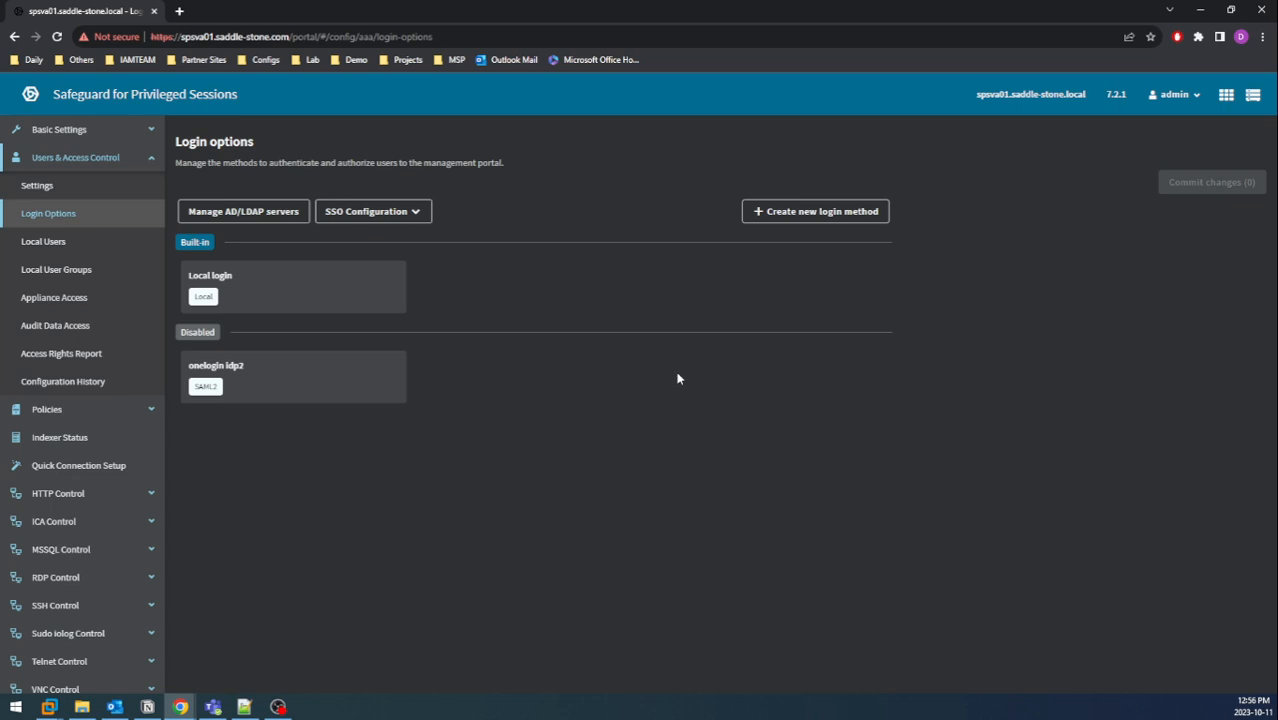
click(267, 220)
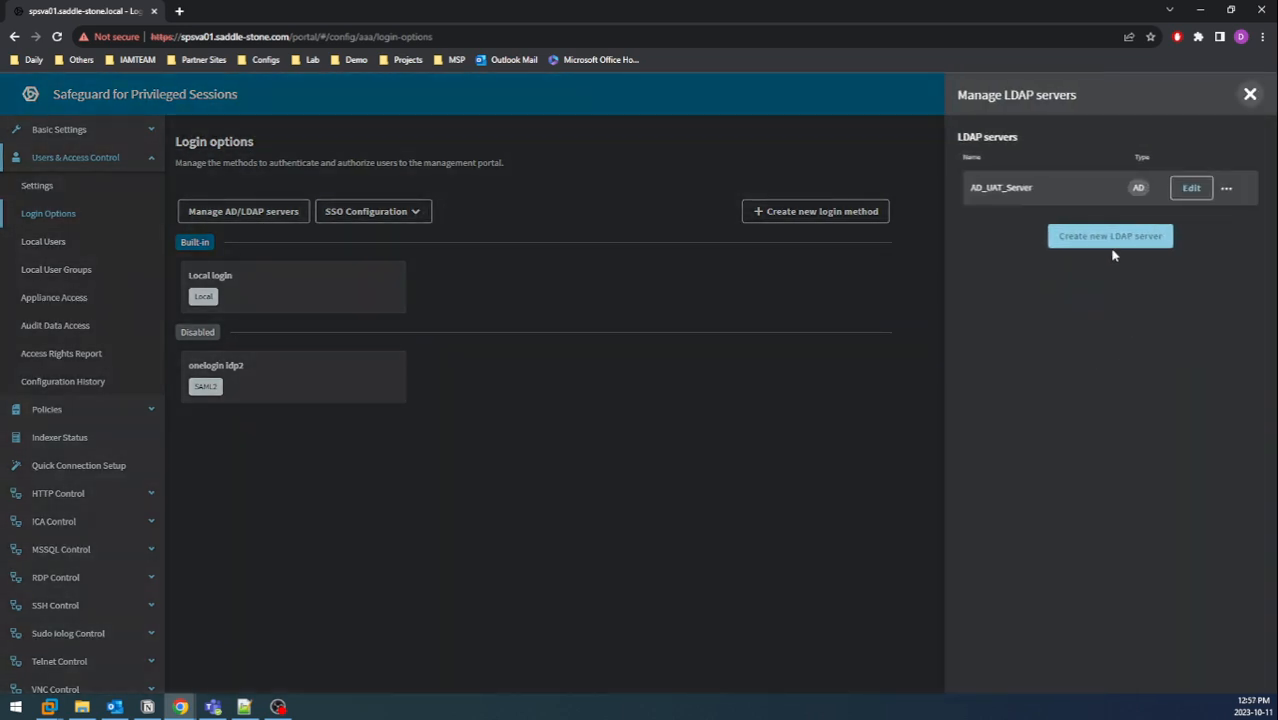
click(1116, 242)
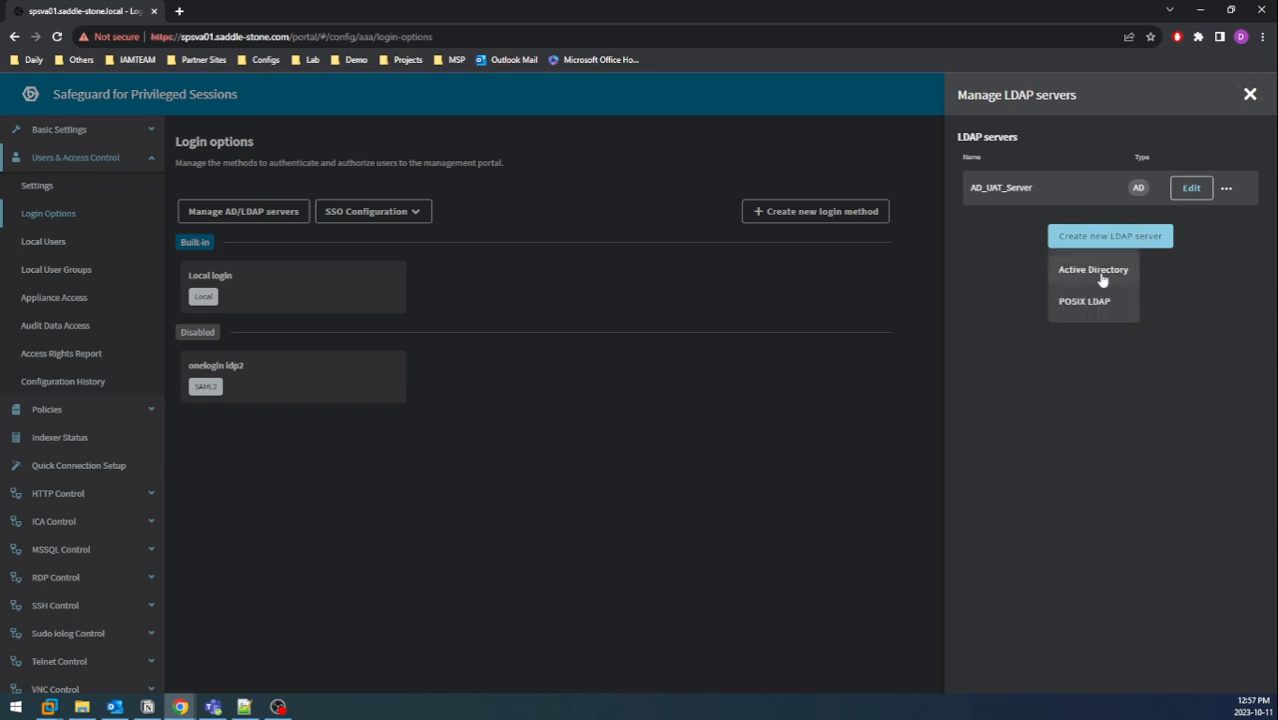
click(1093, 270)
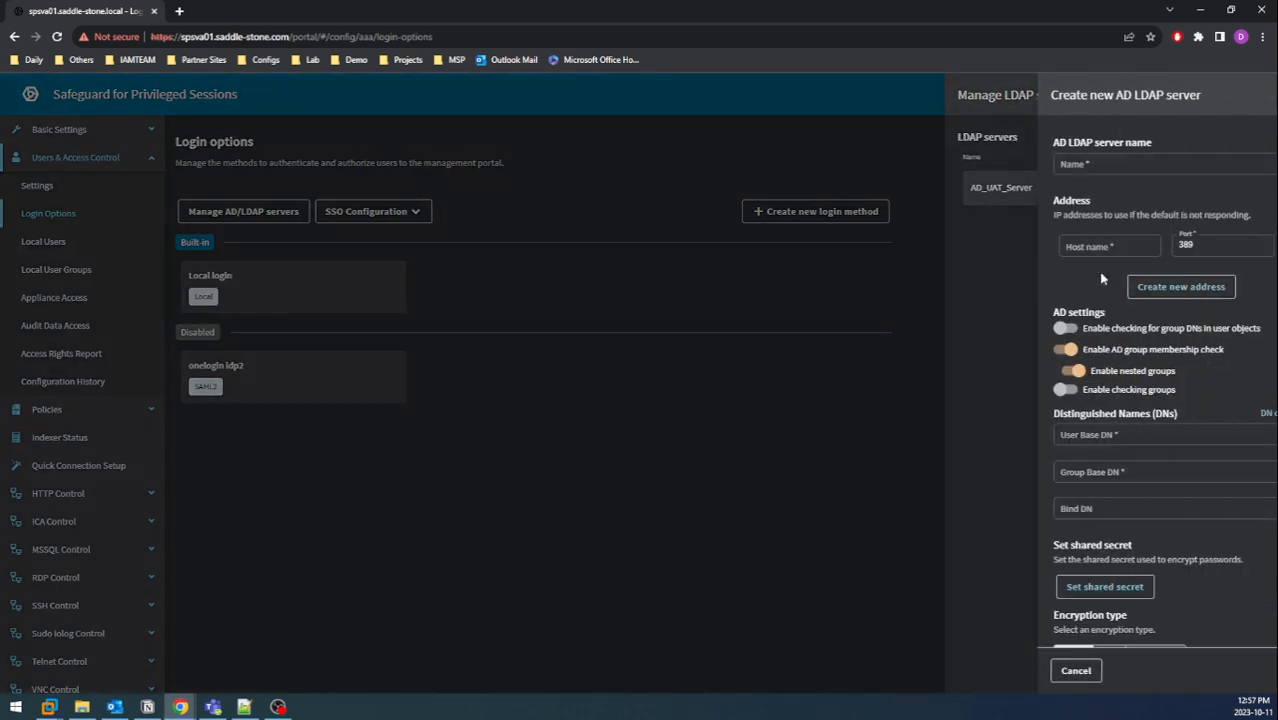
Name the AD server DC01 with host dc01.saddle-stone.local.
click(1068, 165)
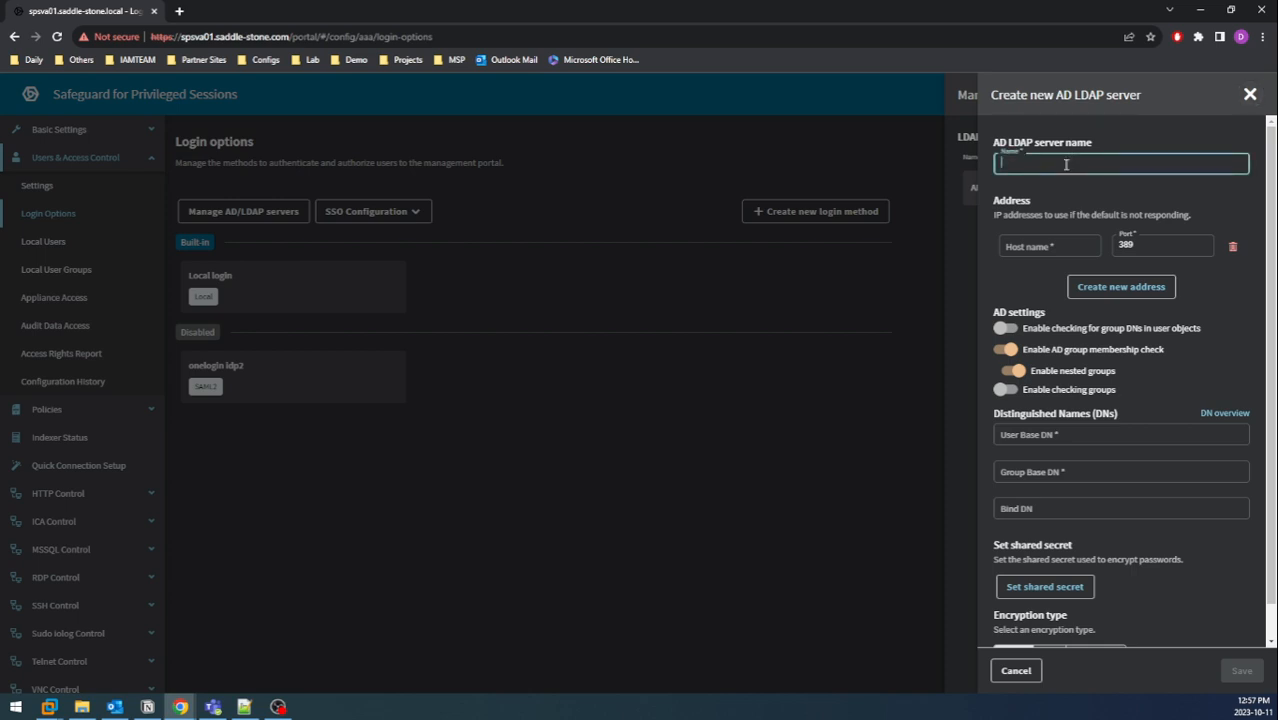
text(DC01)
key(Tab)
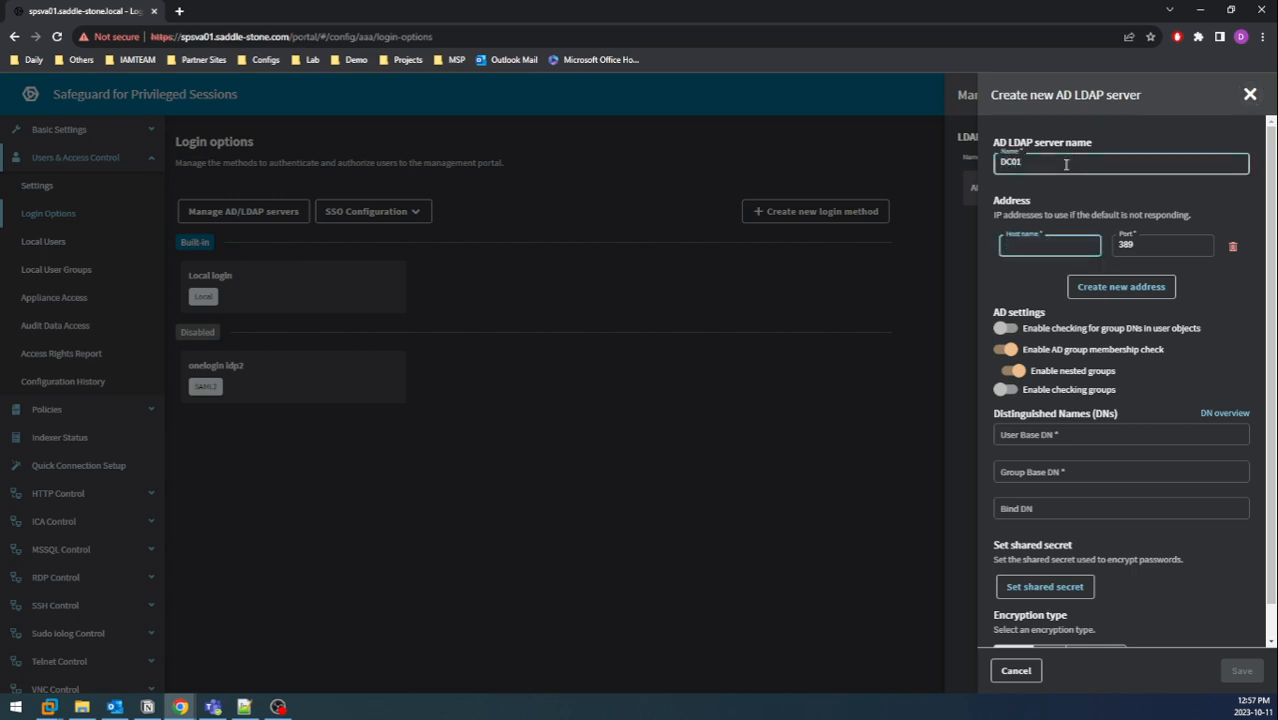
text(dc01.saddle-stone.local)
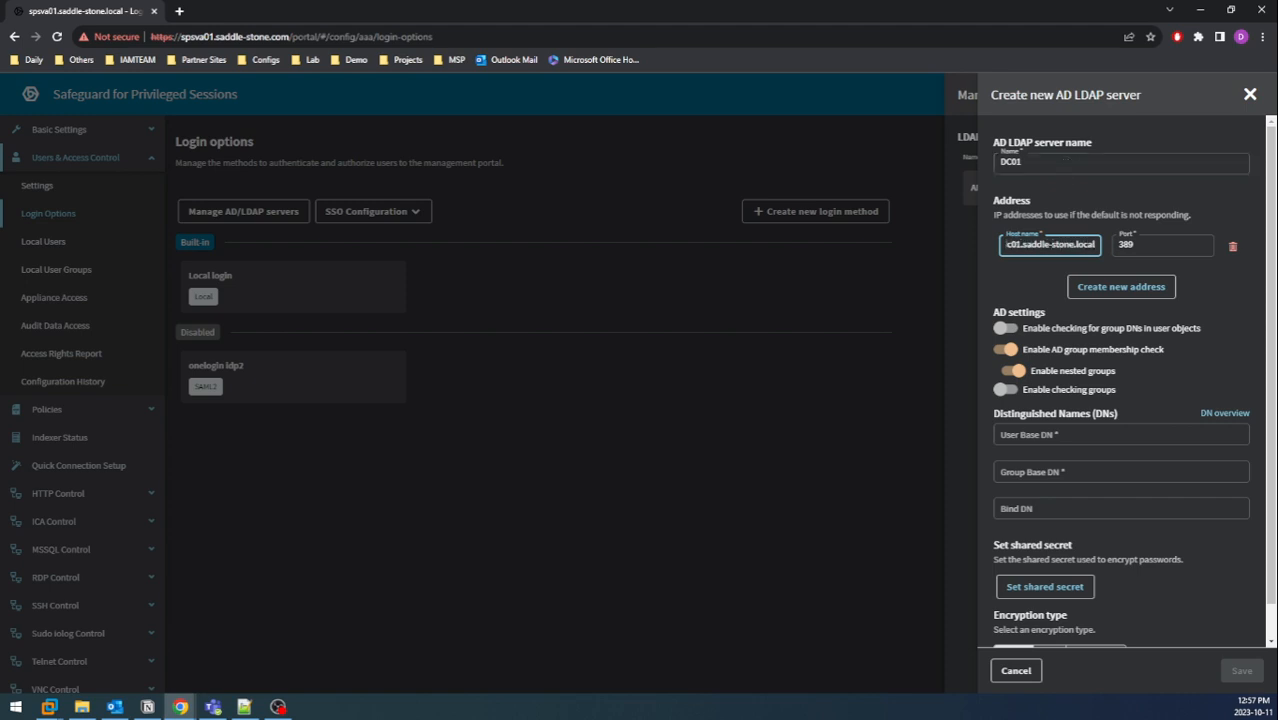
Paste the user base DN, group base DN and bind DN copied from the notes.
key(alt+Tab)
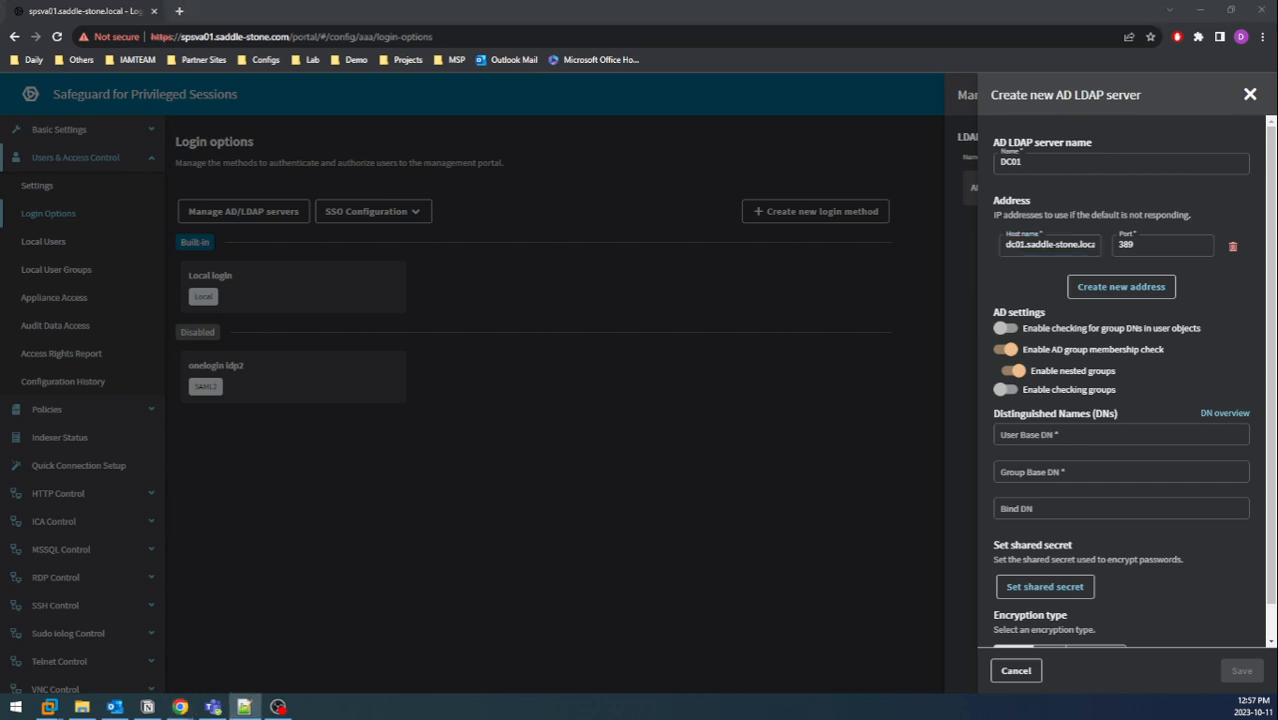
click(1143, 436)
text(OU=Accounts,DC=saddle-stone,DC=local)
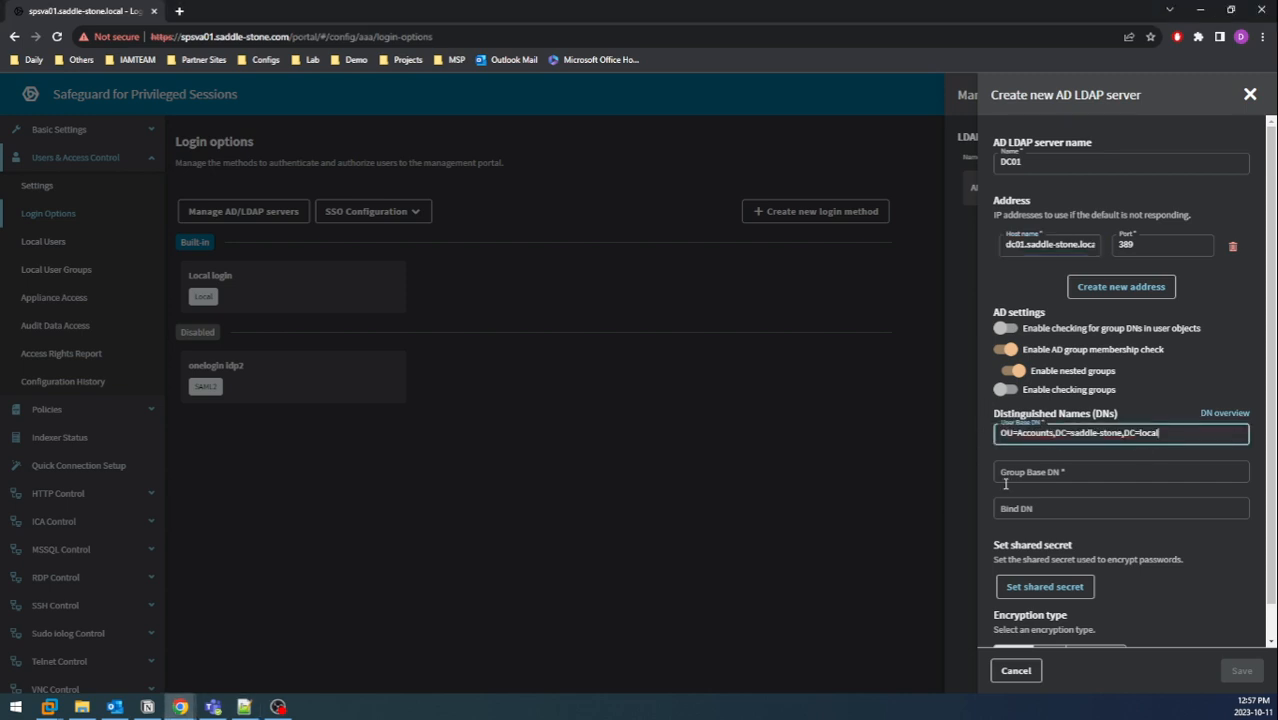
key(alt+Tab)
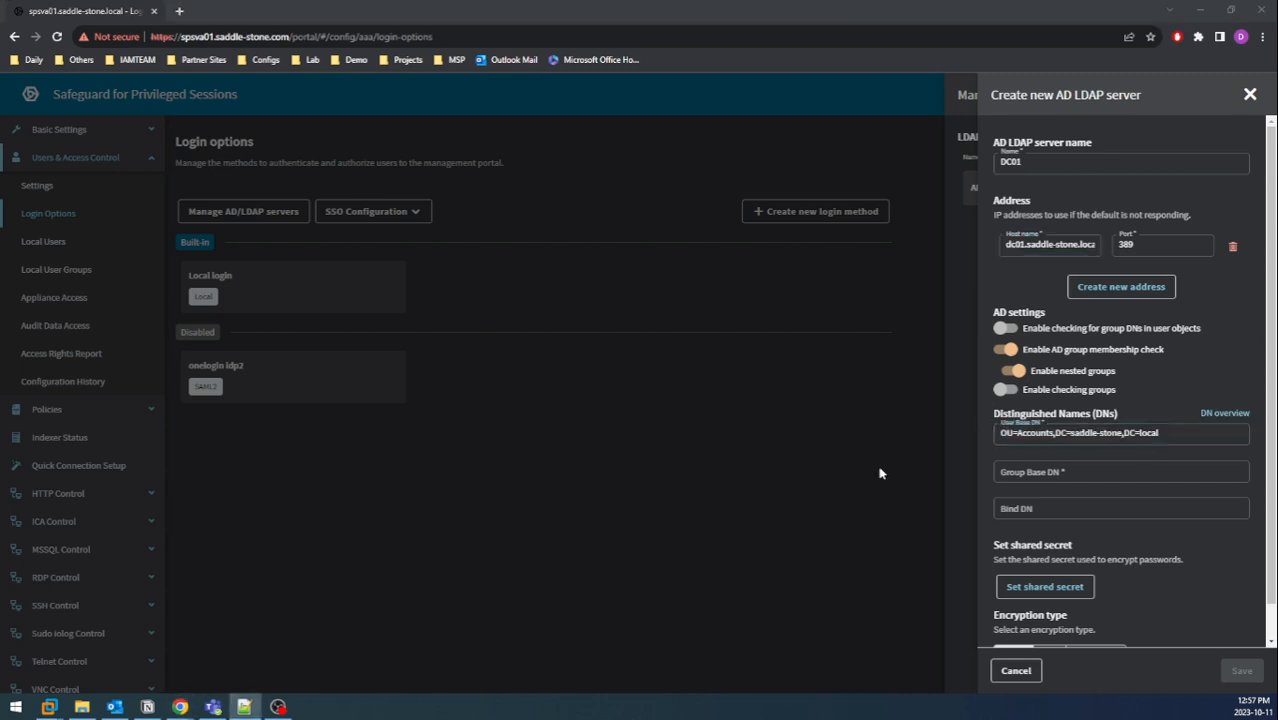
click(1053, 480)
text(OU=Groups,DC=saddle-stone,DC=local)
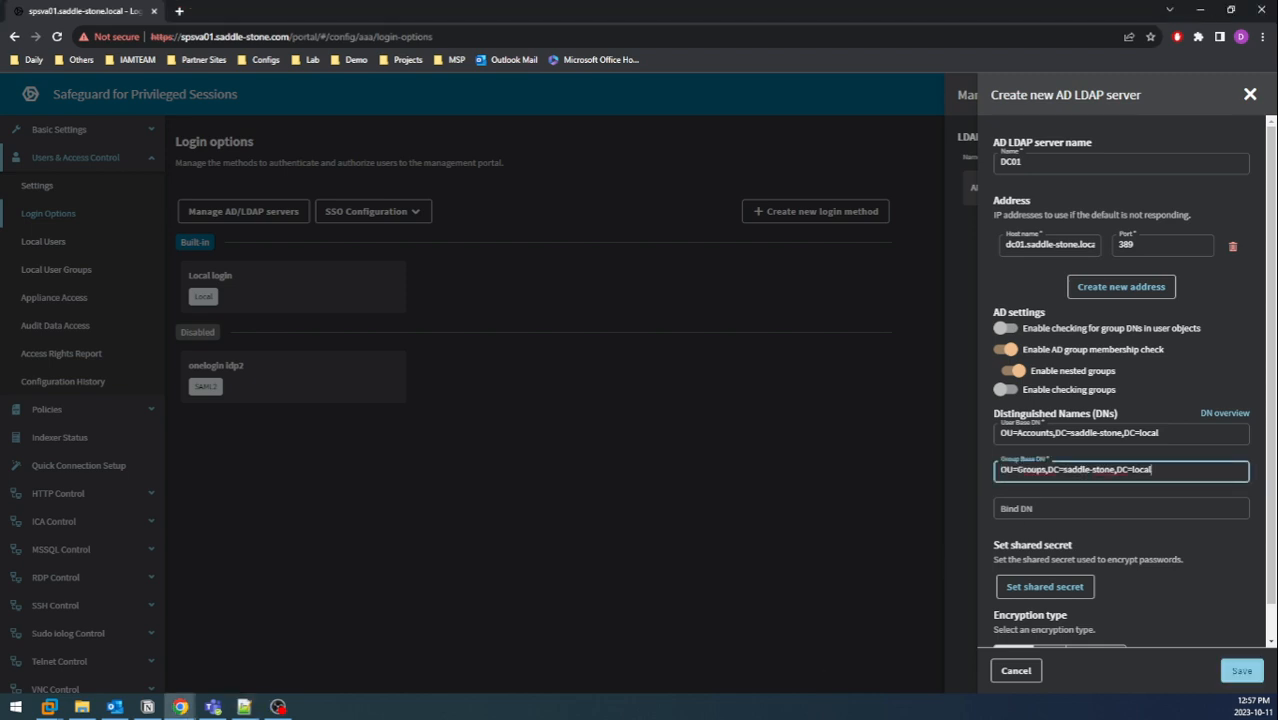
key(alt+Tab)
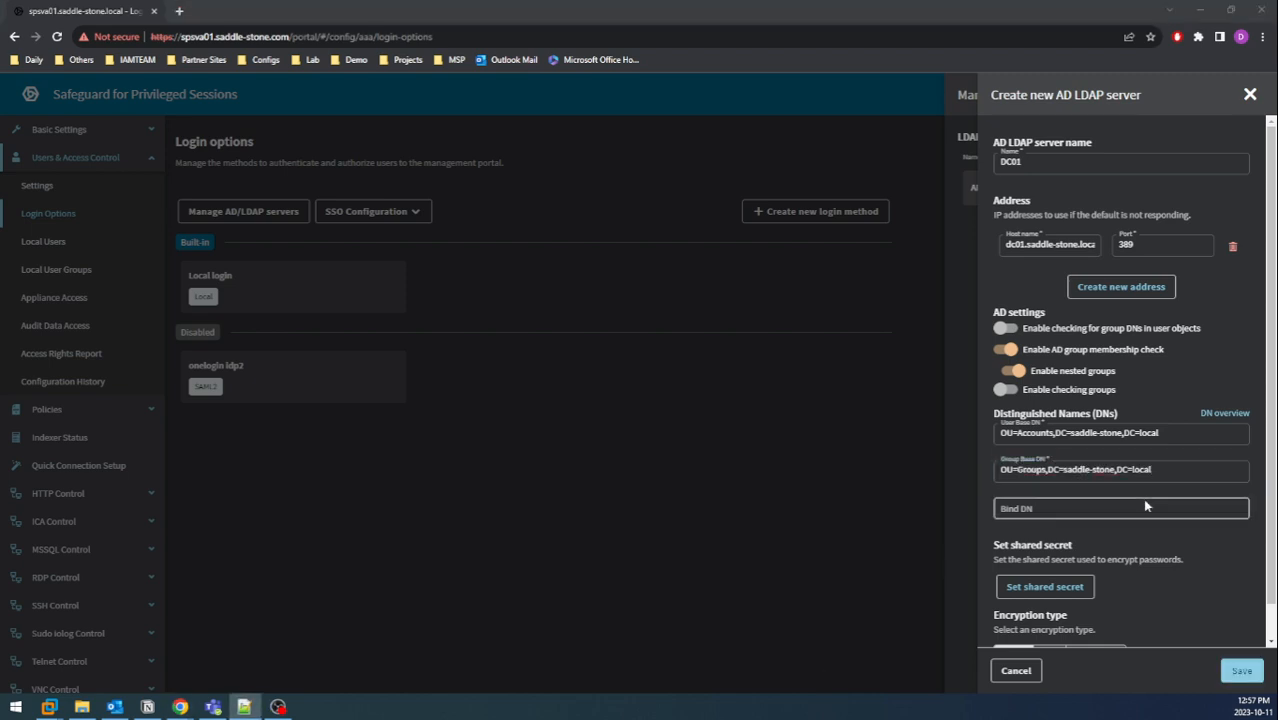
click(1060, 508)
key(ctrl+v)
Set the shared secret password for the DC01 server.
click(1074, 587)
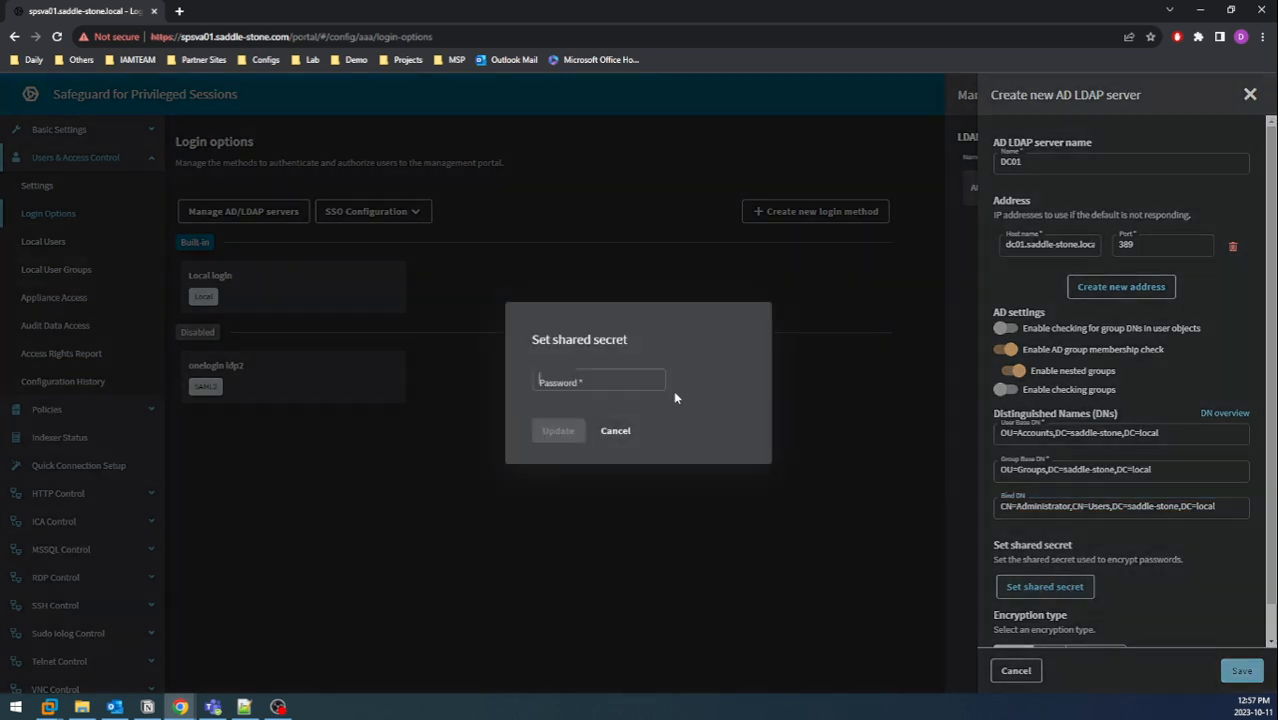
click(602, 388)
text(••••••••••)
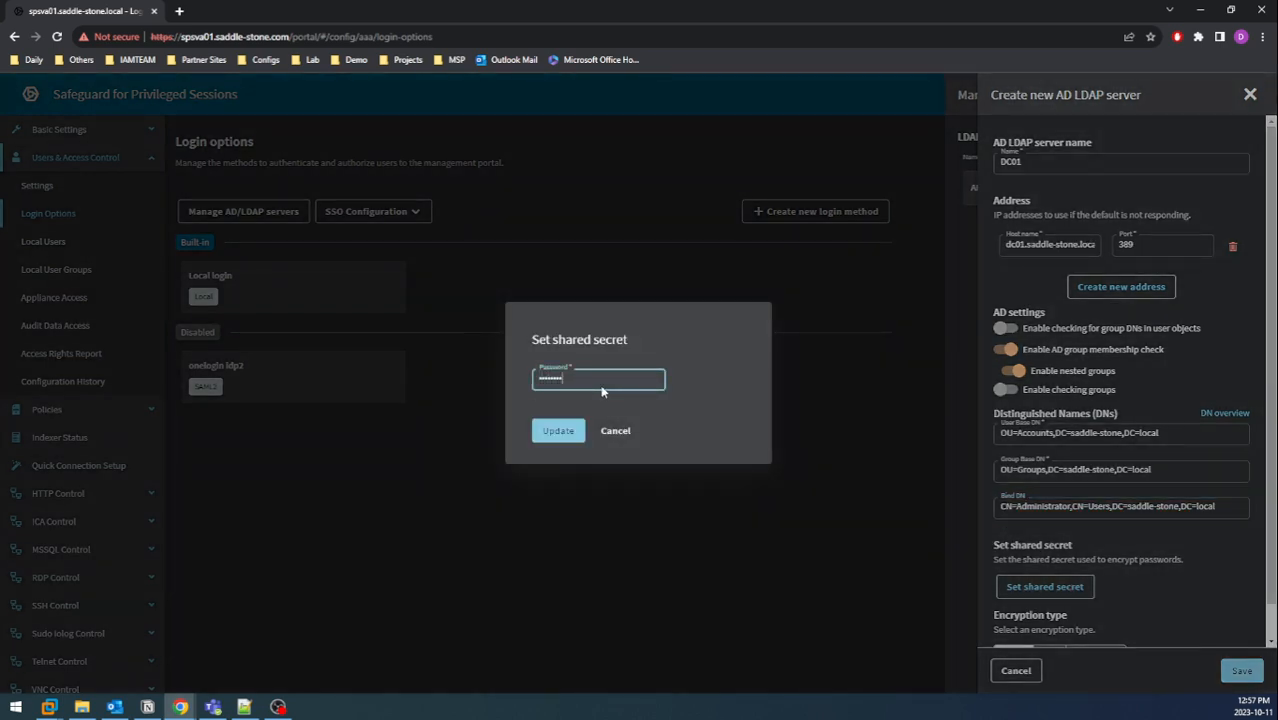
click(558, 431)
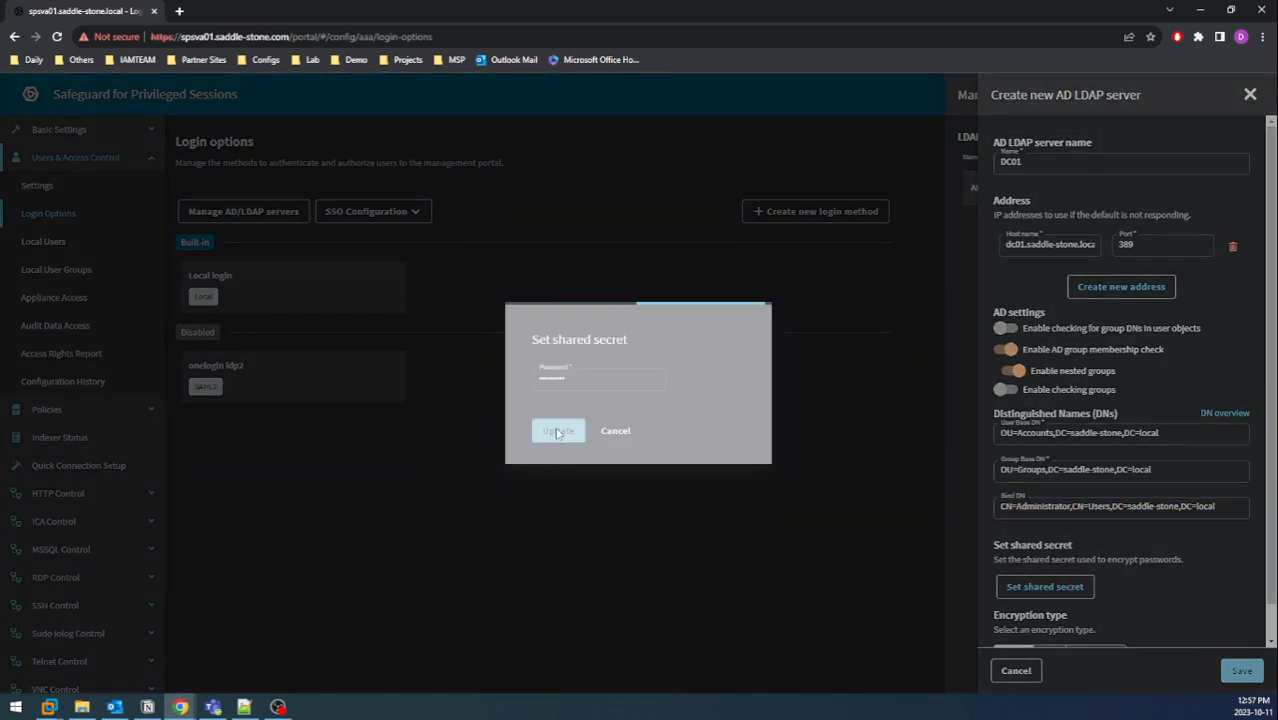
scroll(1207, 646, down, 1)
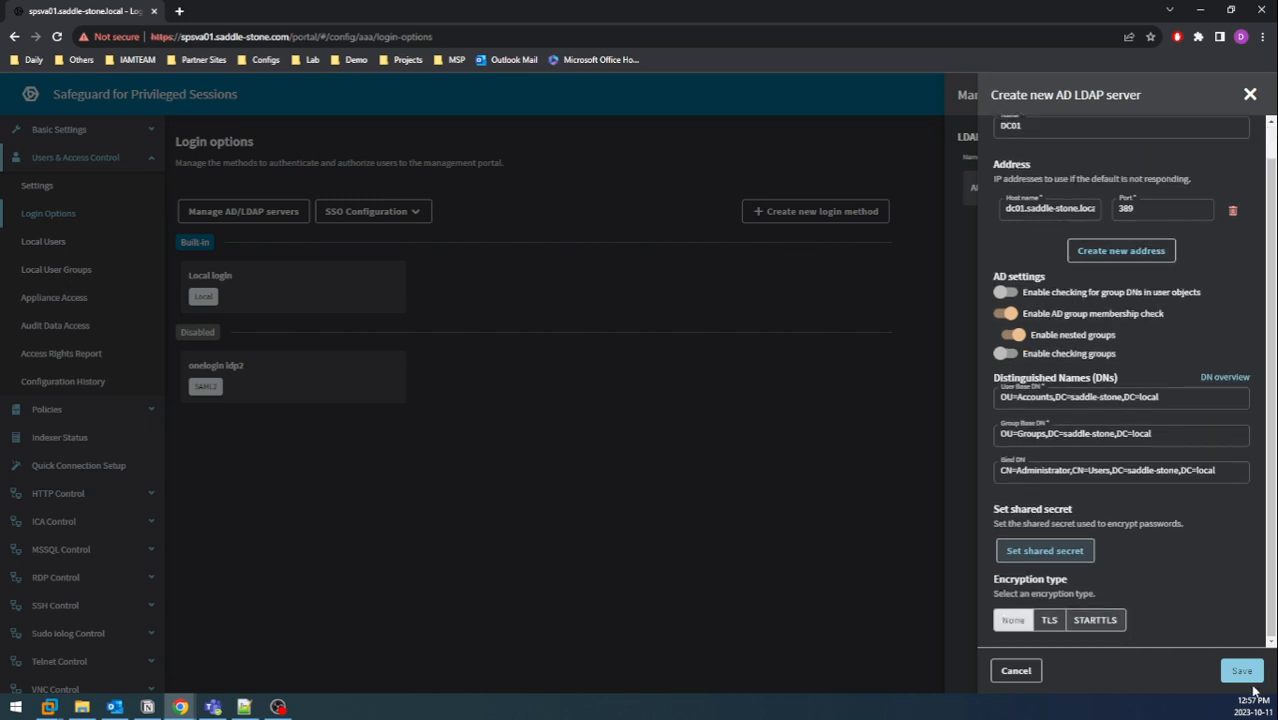
Save the DC01 LDAP server and commit the configuration changes.
click(1242, 672)
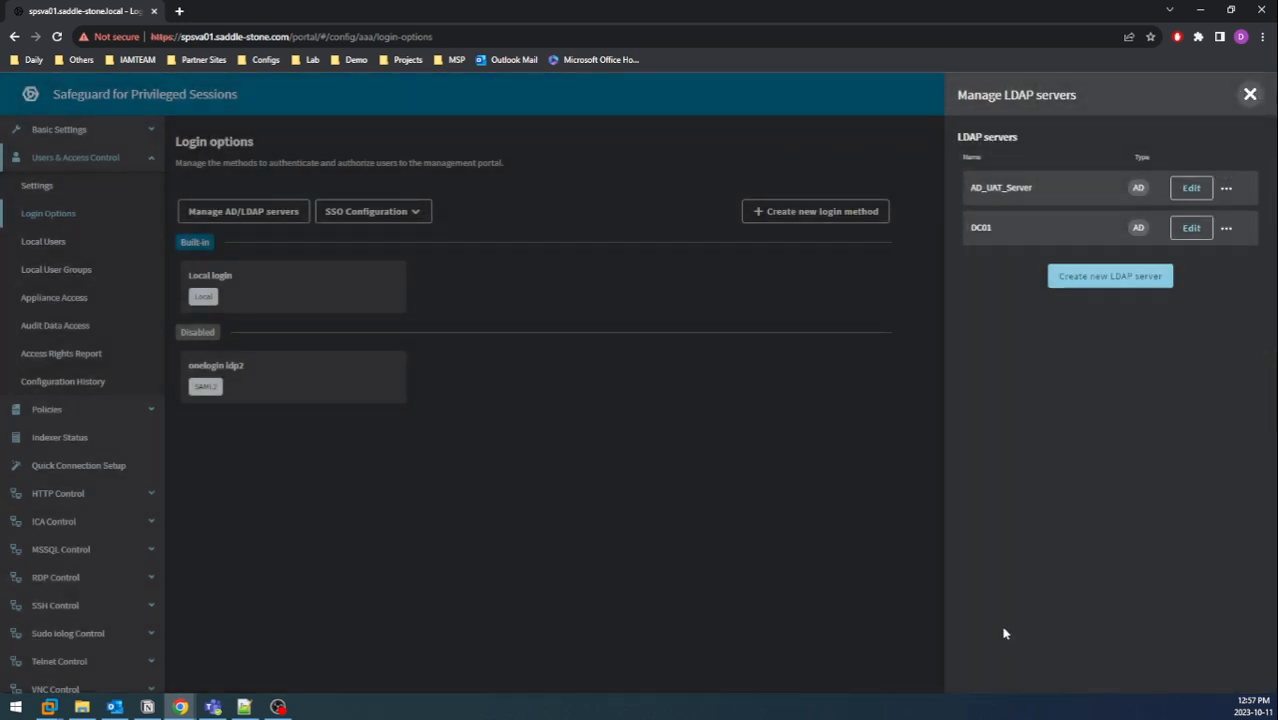
click(1250, 95)
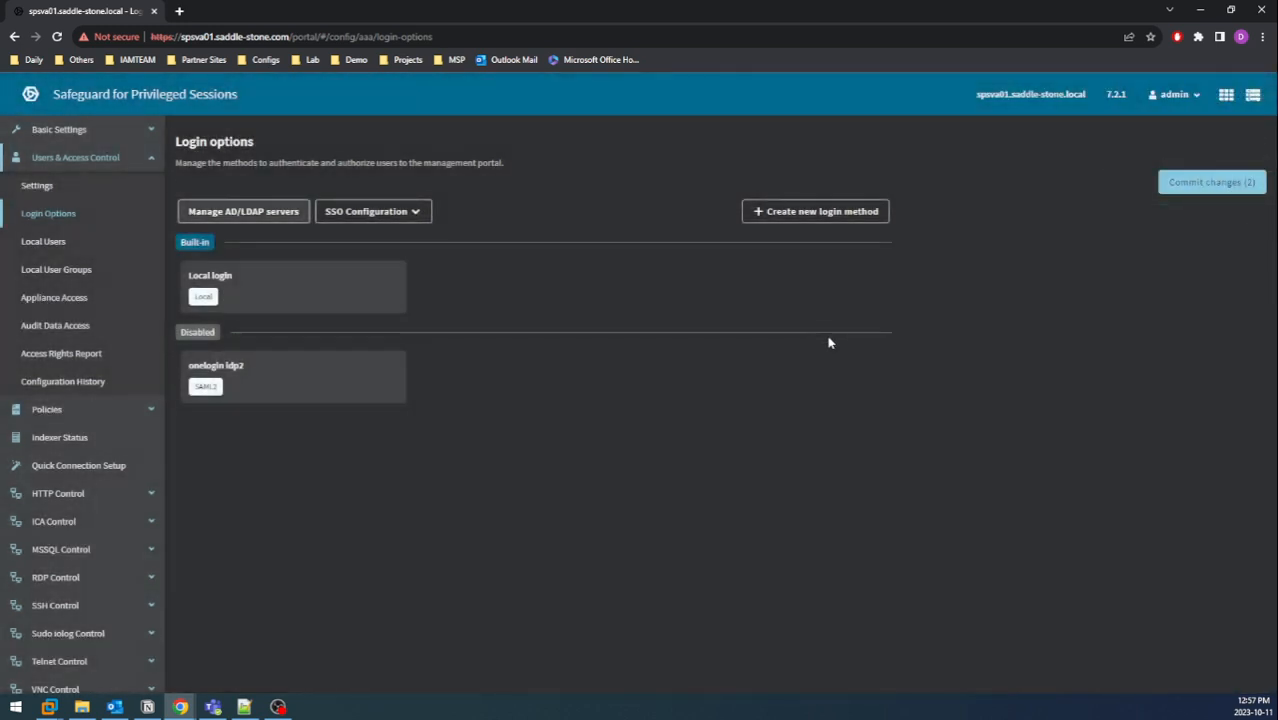
click(1200, 183)
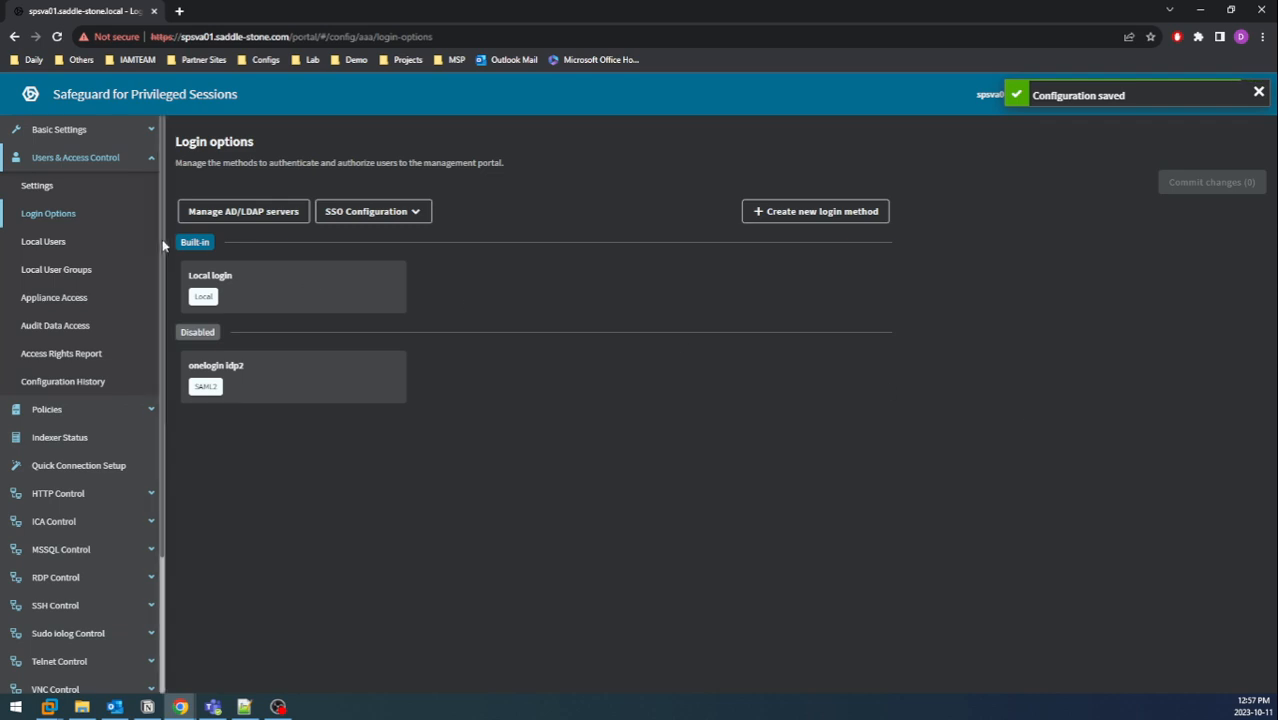
Test the DC01 LDAP server connection from the AD/LDAP servers list.
click(257, 213)
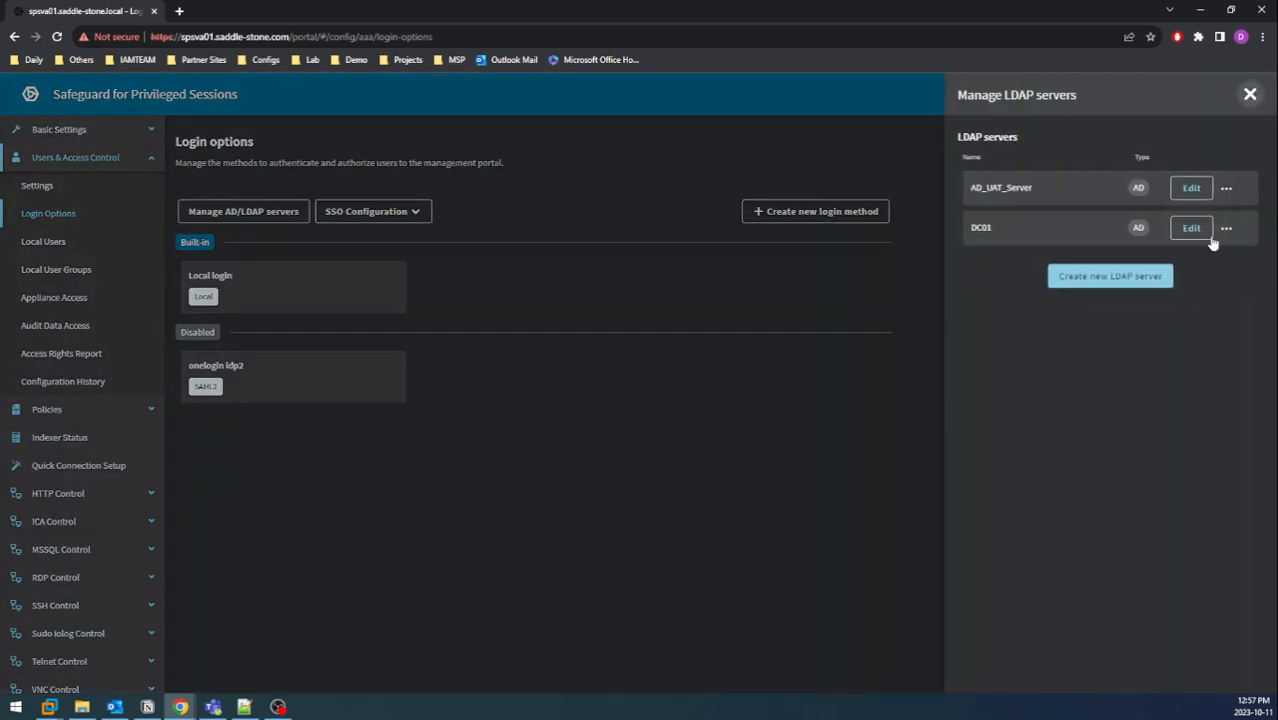
click(1227, 230)
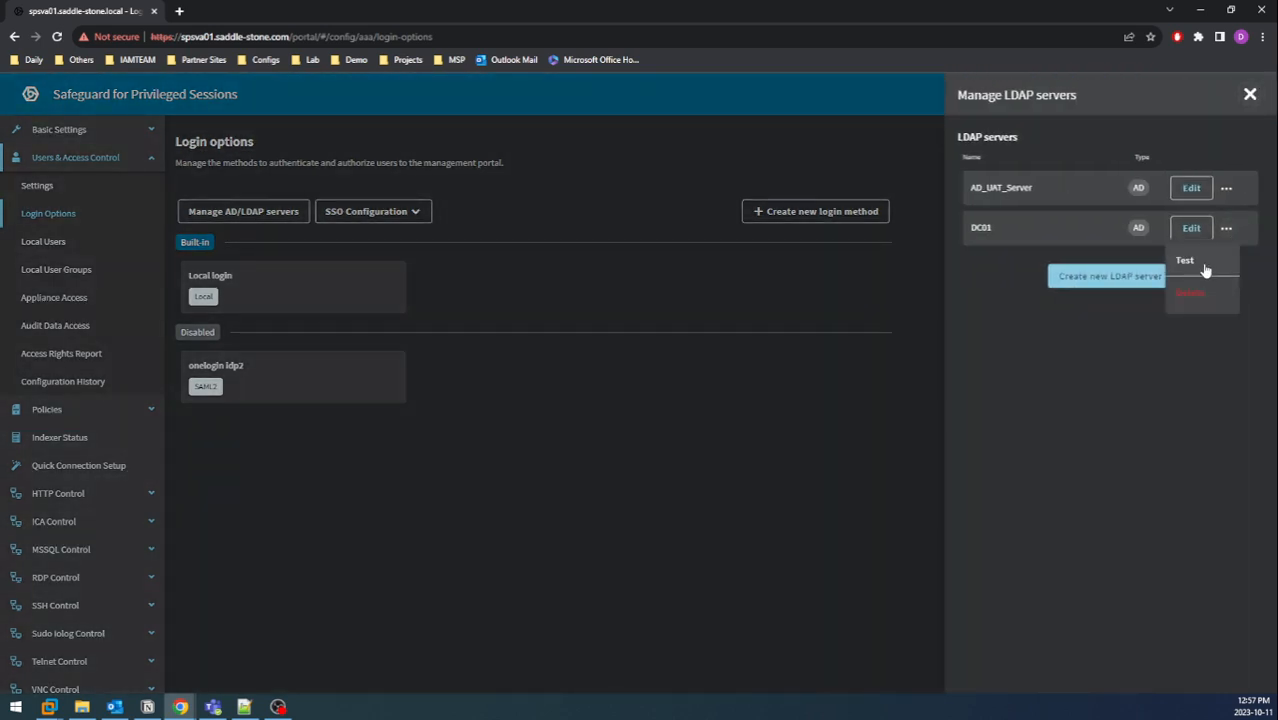
click(1186, 261)
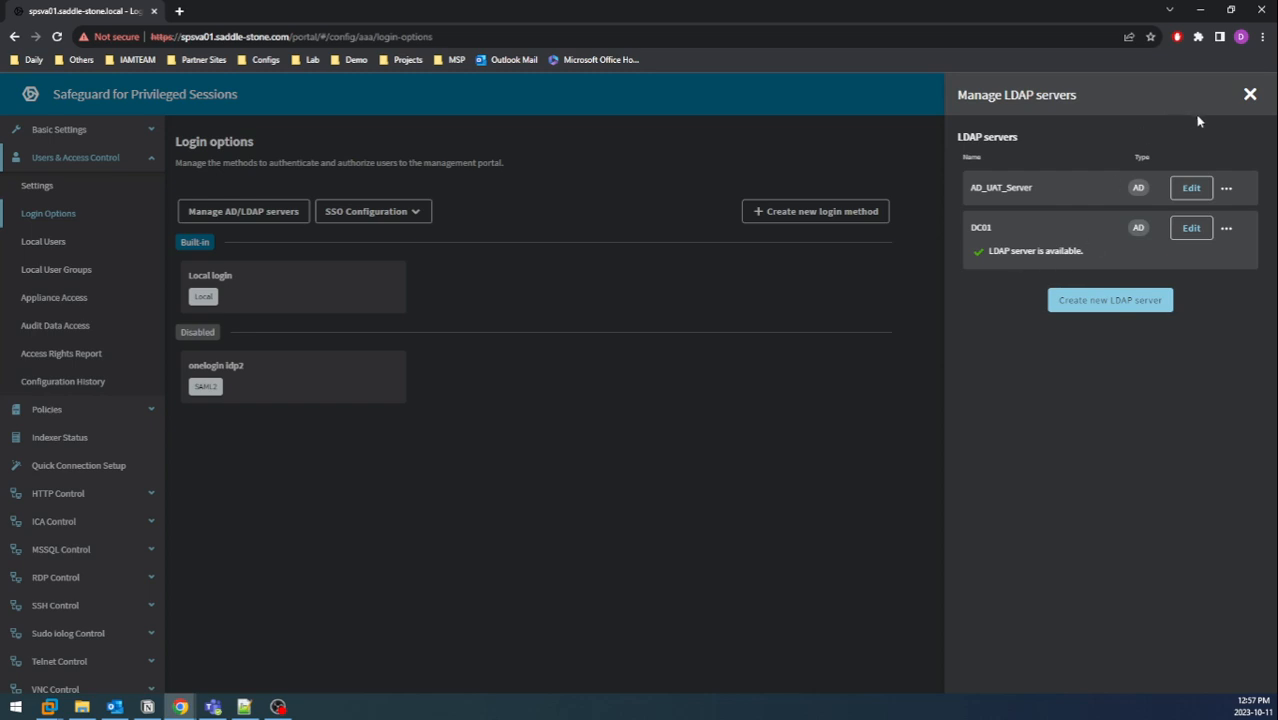
click(1249, 94)
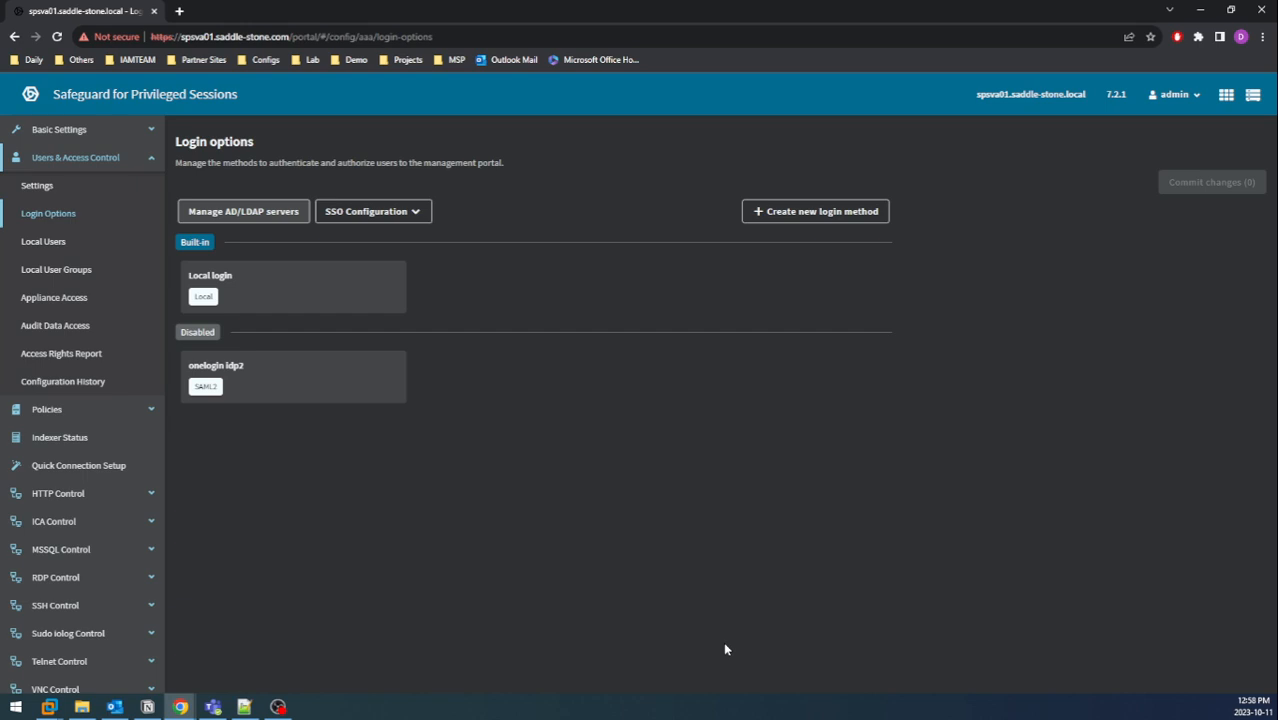
Save a new Active Directory login method named DC01 using the DC01 server for authorization.
click(817, 213)
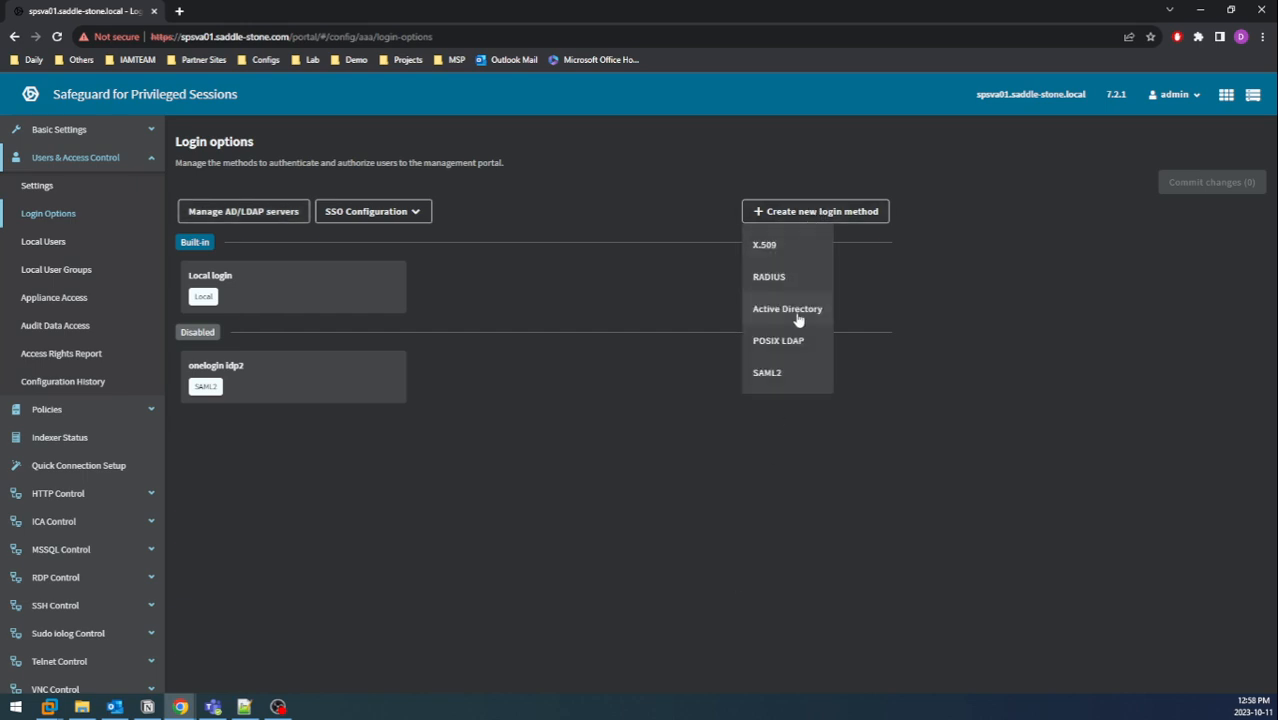
click(787, 309)
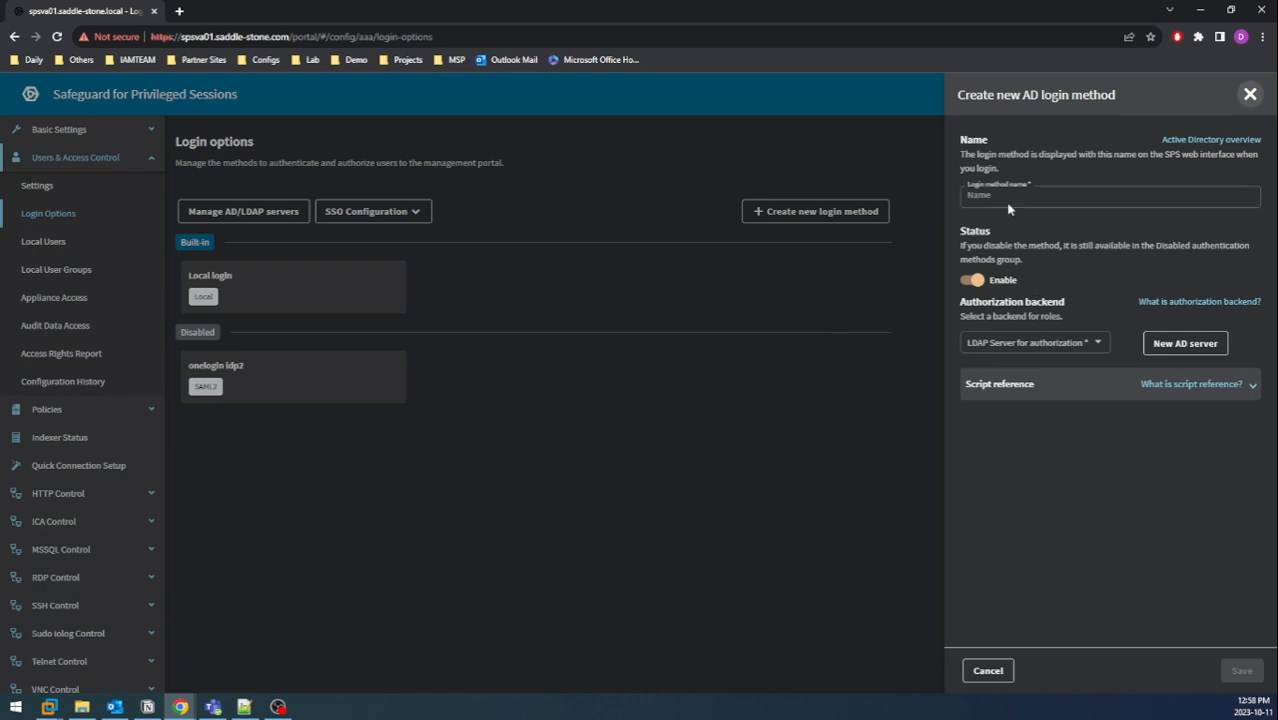
click(1012, 197)
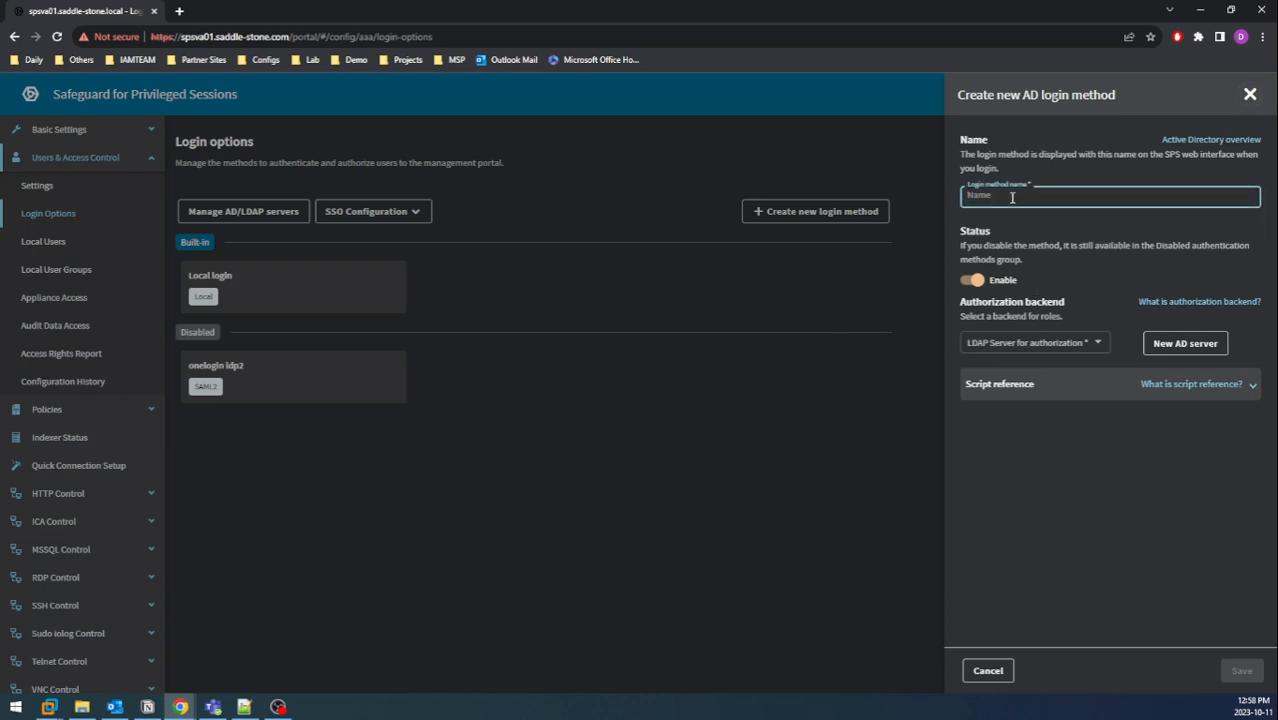
text(DC01)
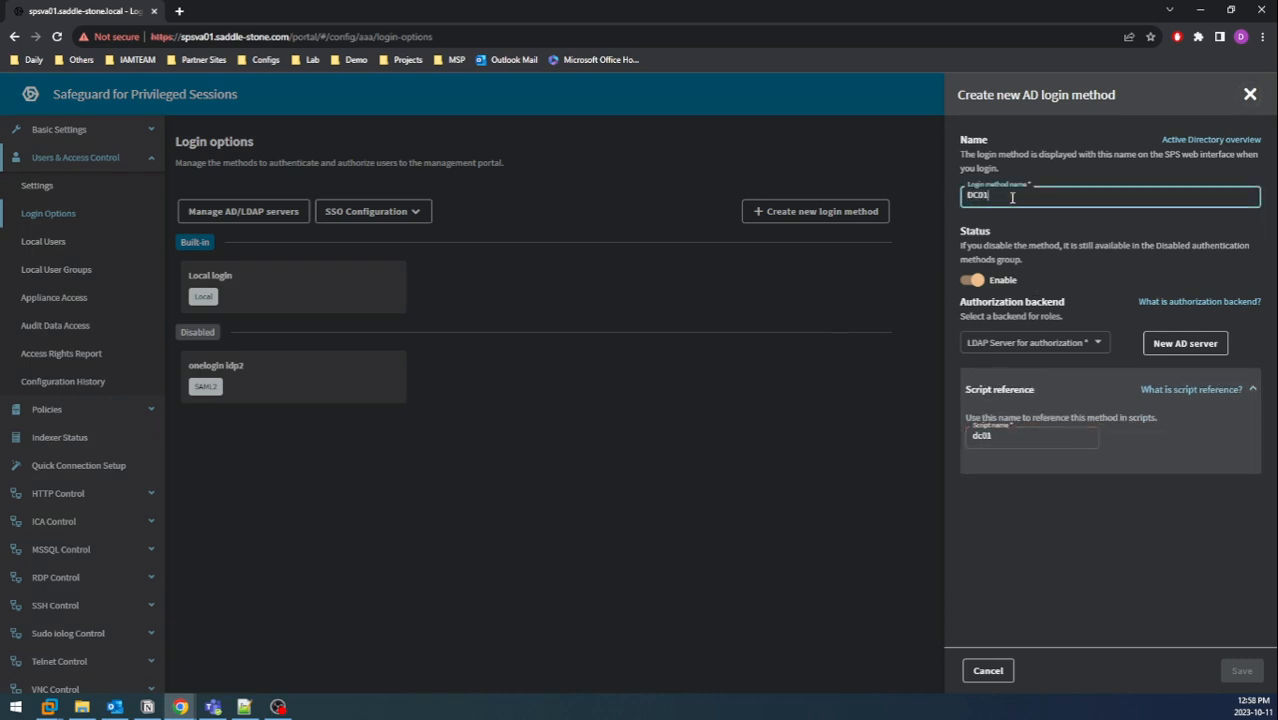
click(1014, 342)
click(1034, 377)
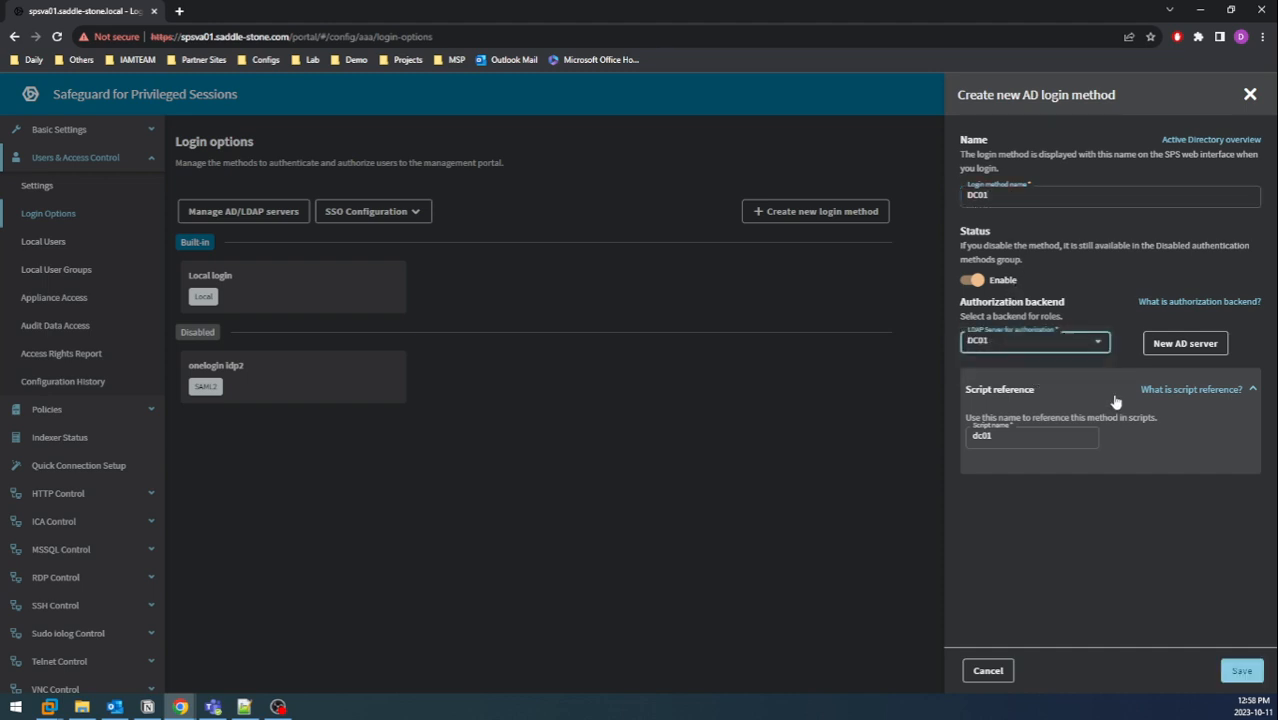
click(1240, 670)
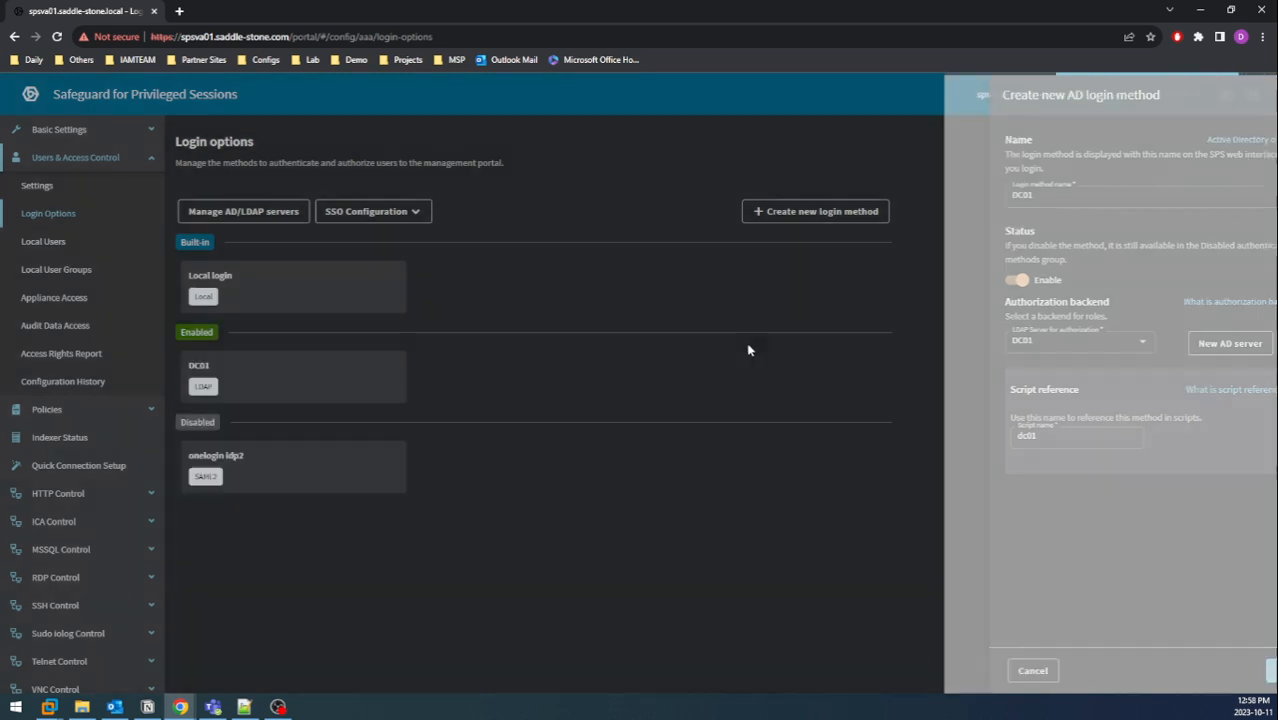
Commit the pending DC01 login method change.
click(1205, 189)
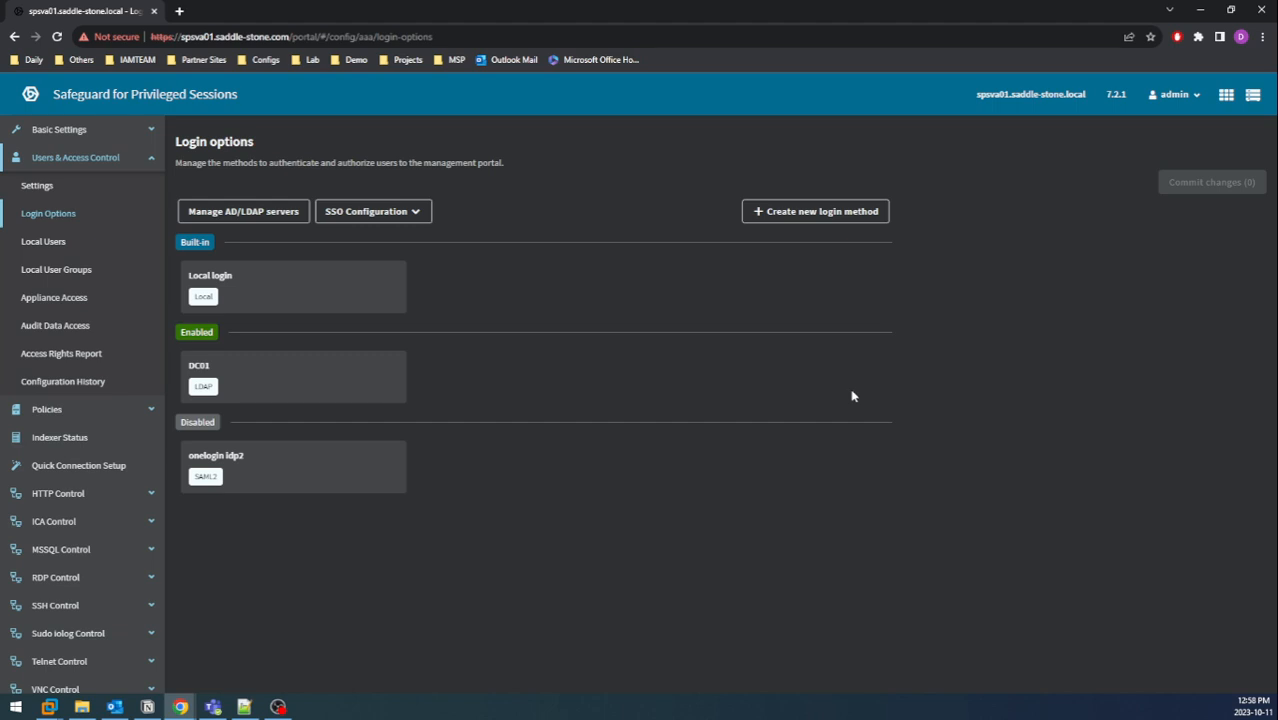
In Appliance Access, add a new permission row for the priv_admins group.
click(81, 303)
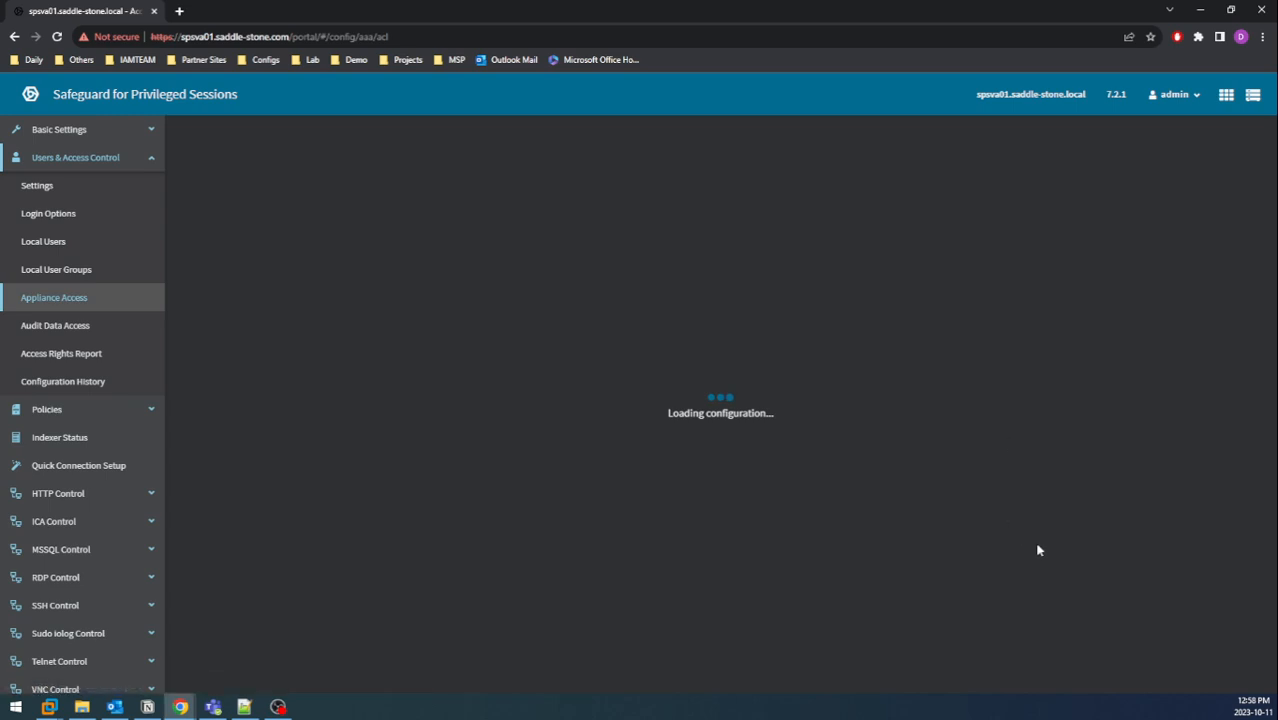
scroll(1058, 556, down, 4)
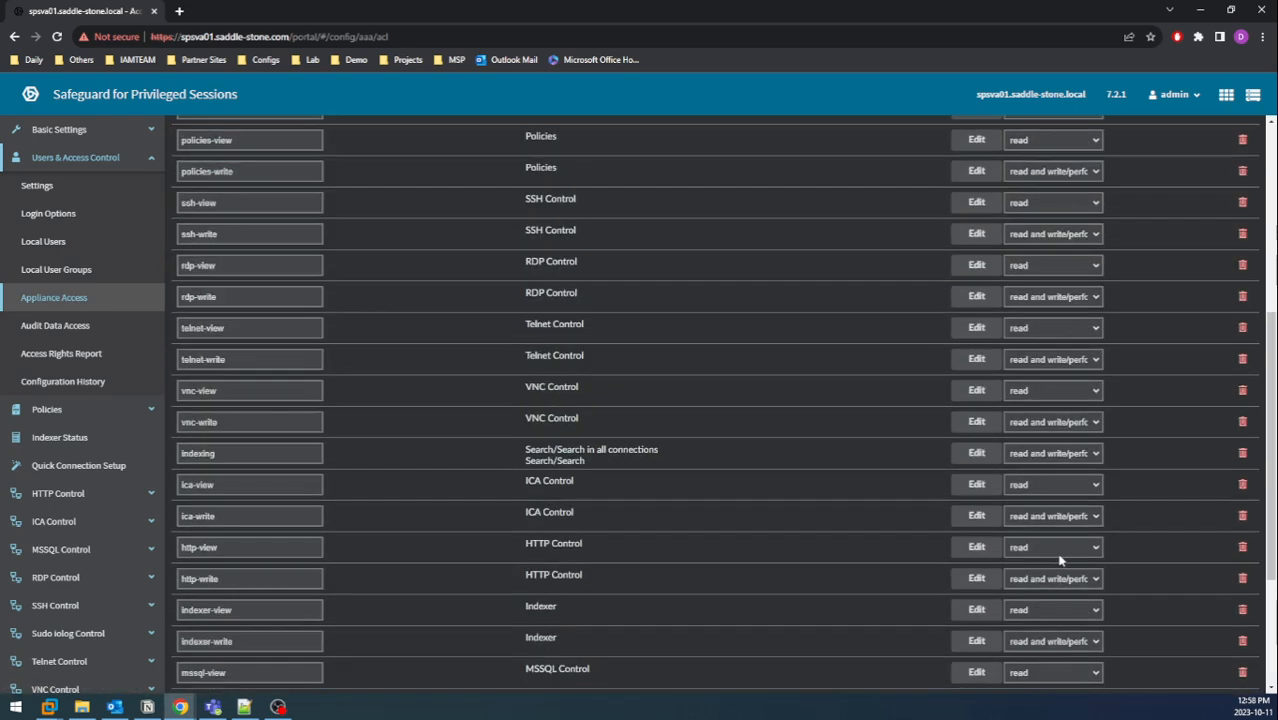
scroll(1058, 560, down, 3)
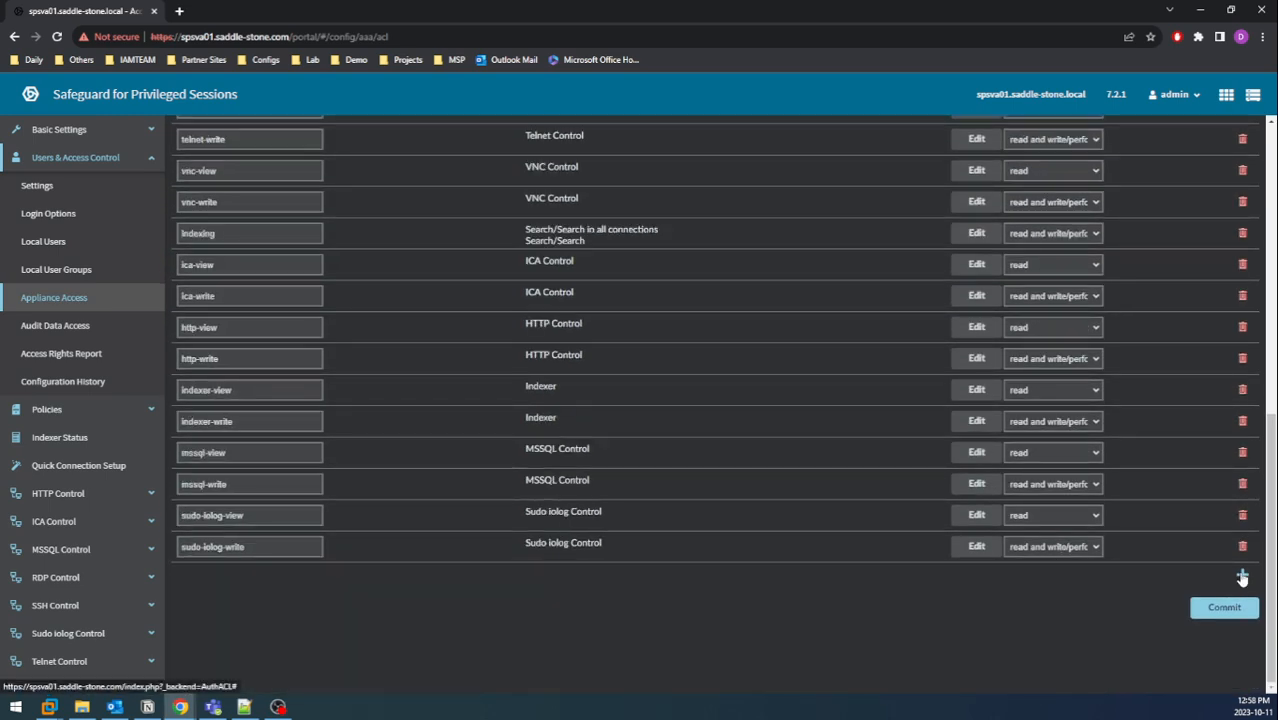
click(1242, 578)
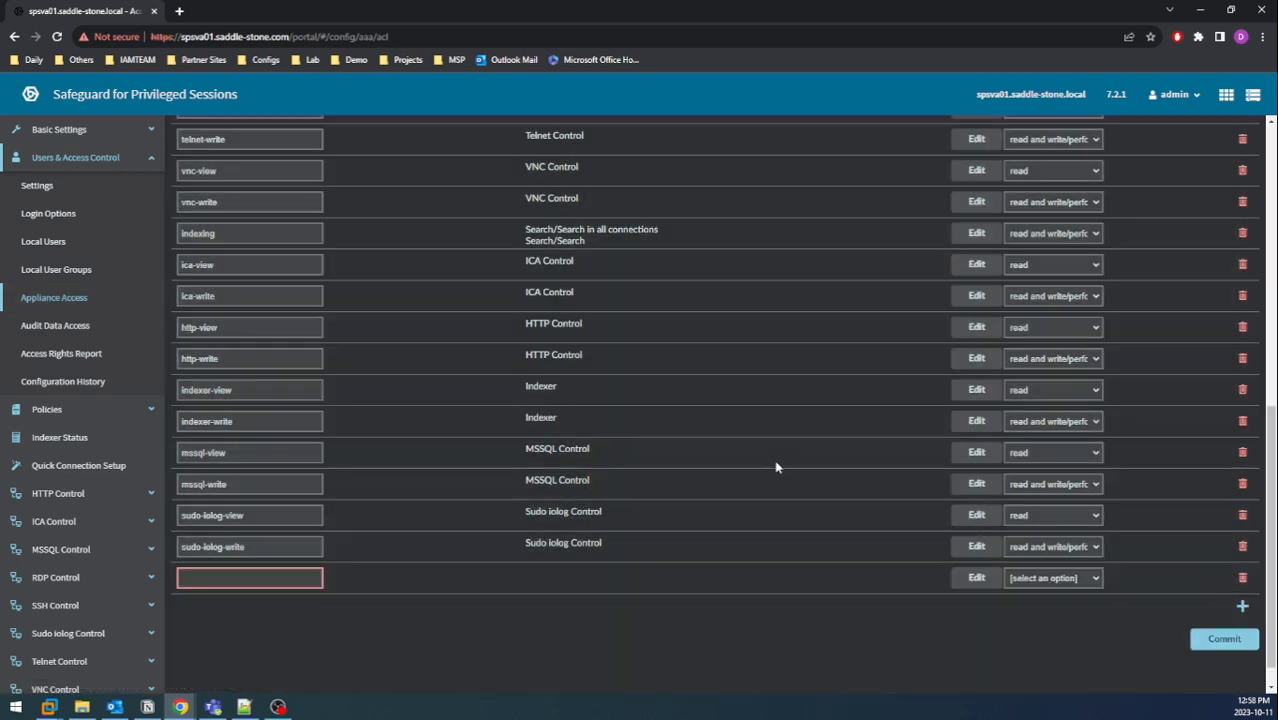
click(246, 579)
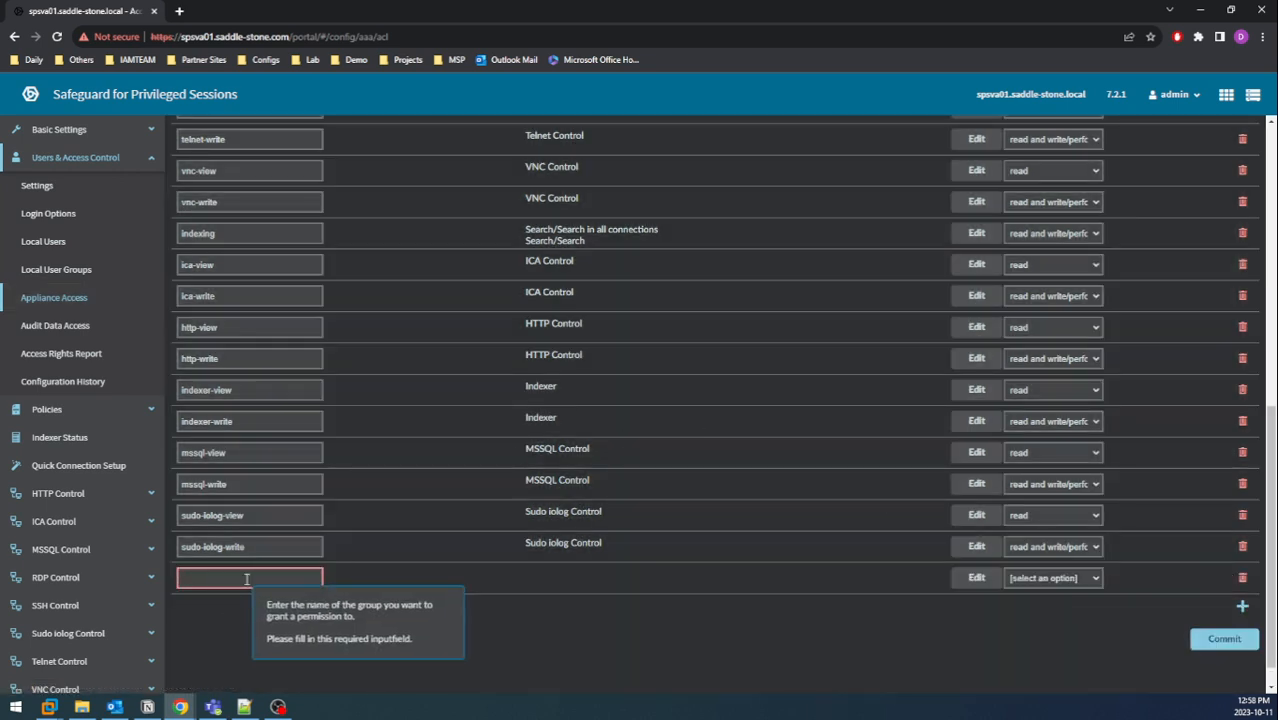
text(priv)
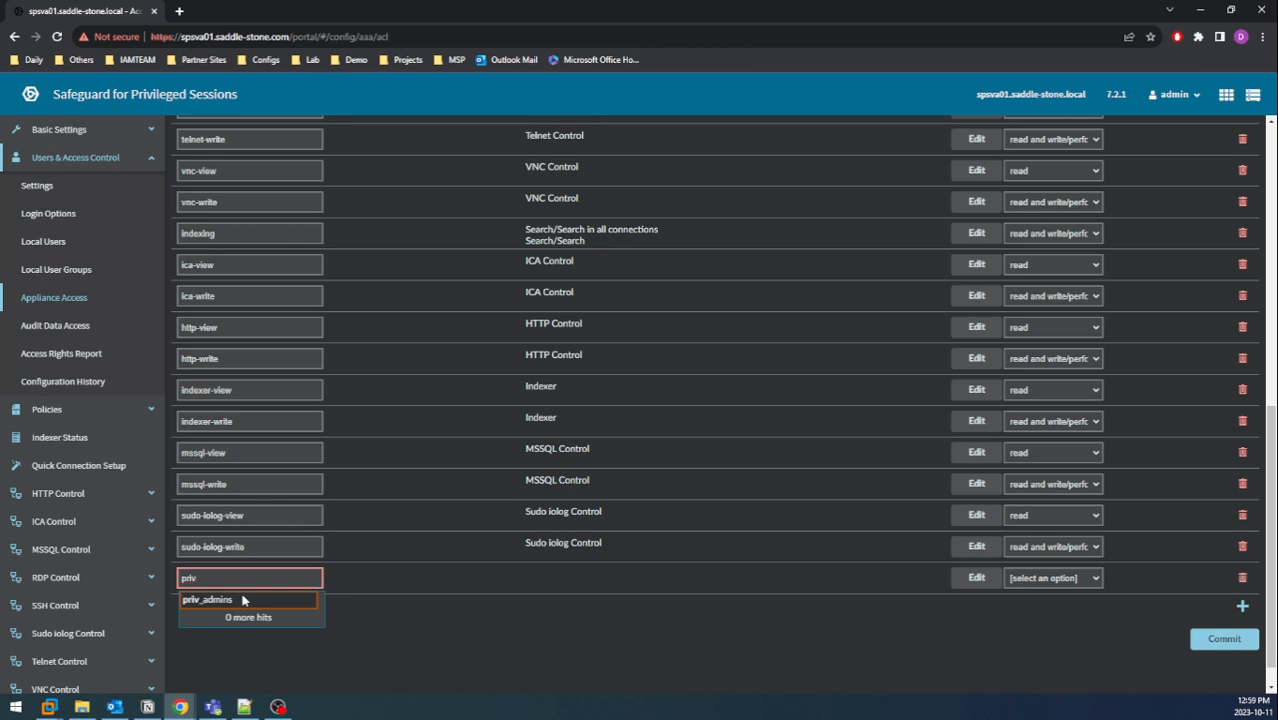
click(244, 600)
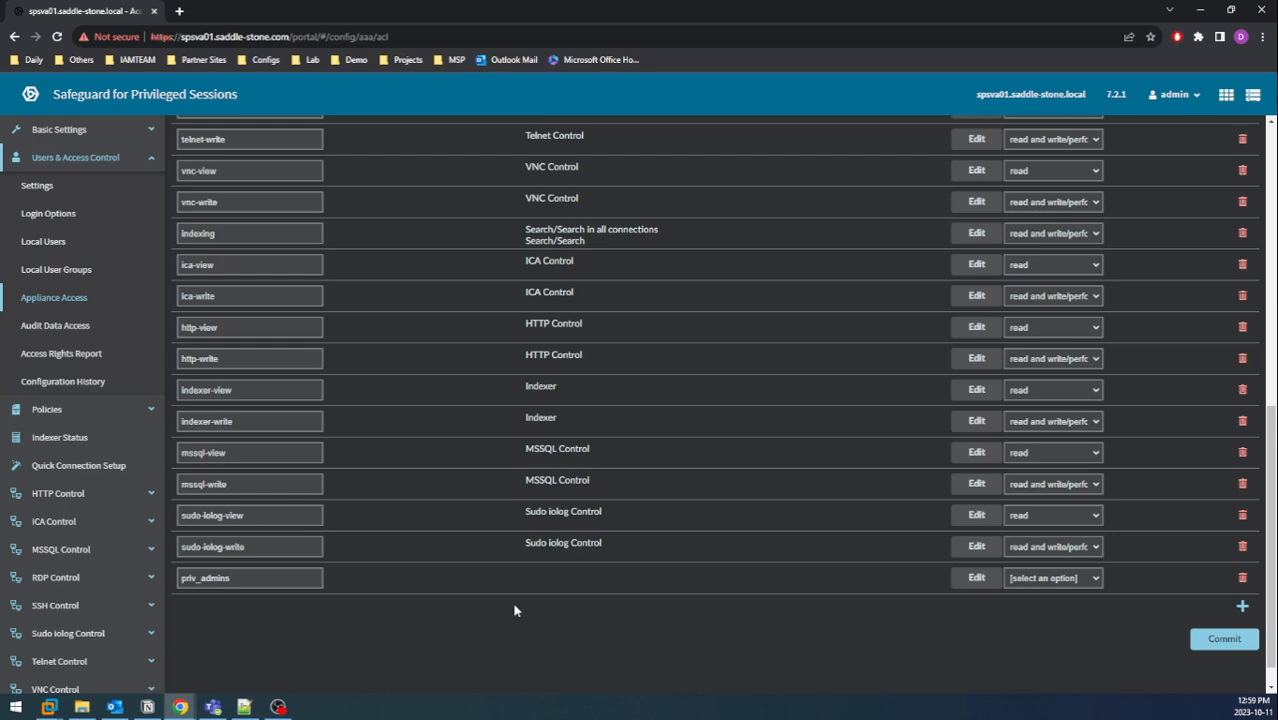
Limit the priv_admins entry to RDP Control and SSH Control with read permission.
click(977, 580)
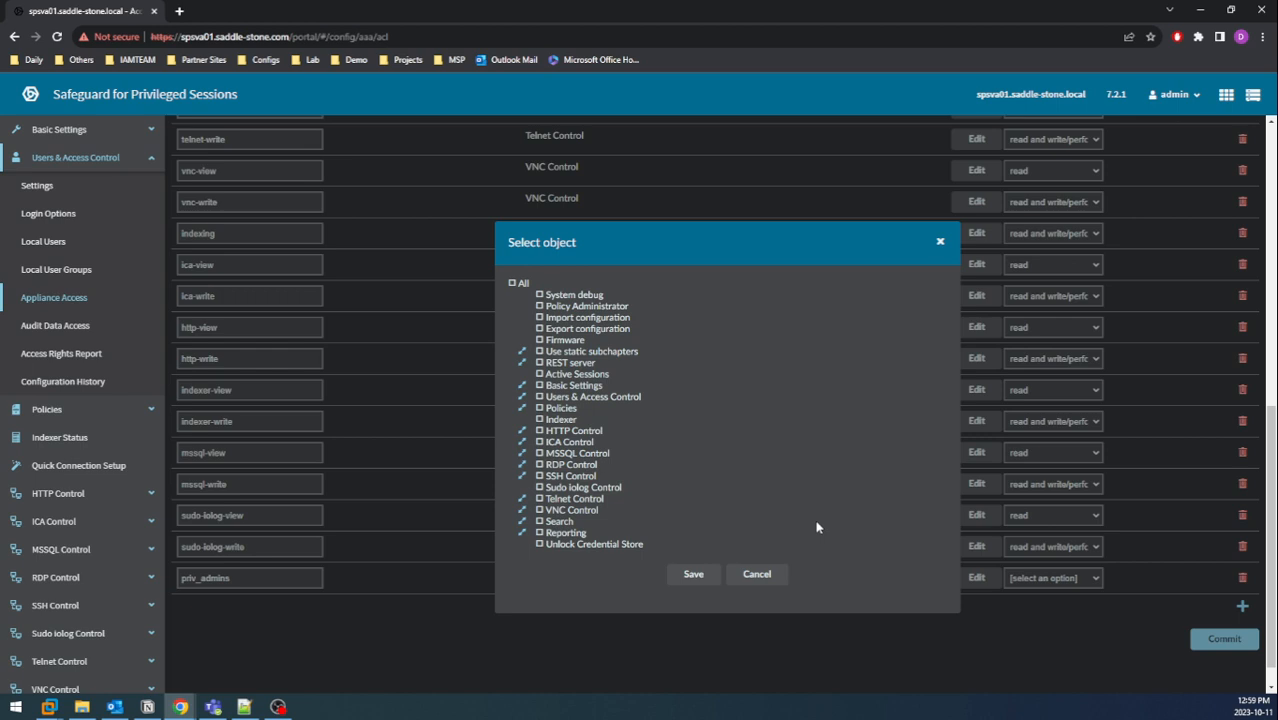
click(540, 465)
click(540, 478)
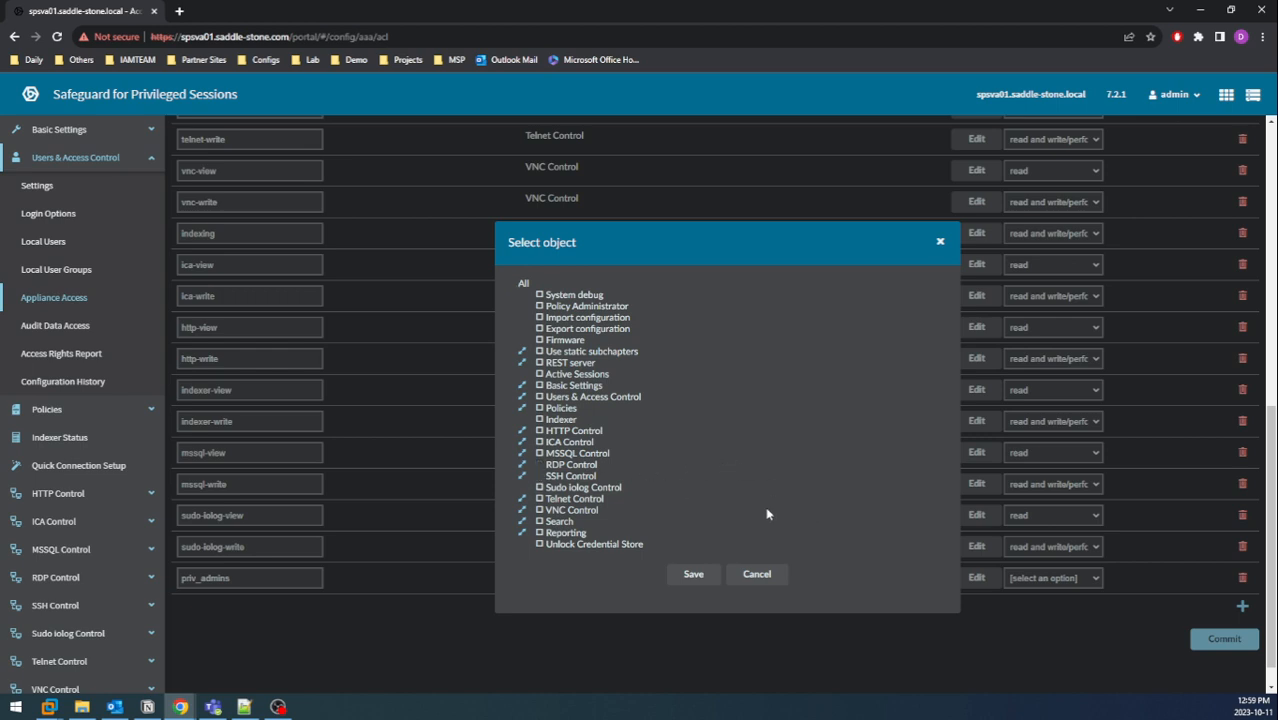
click(693, 577)
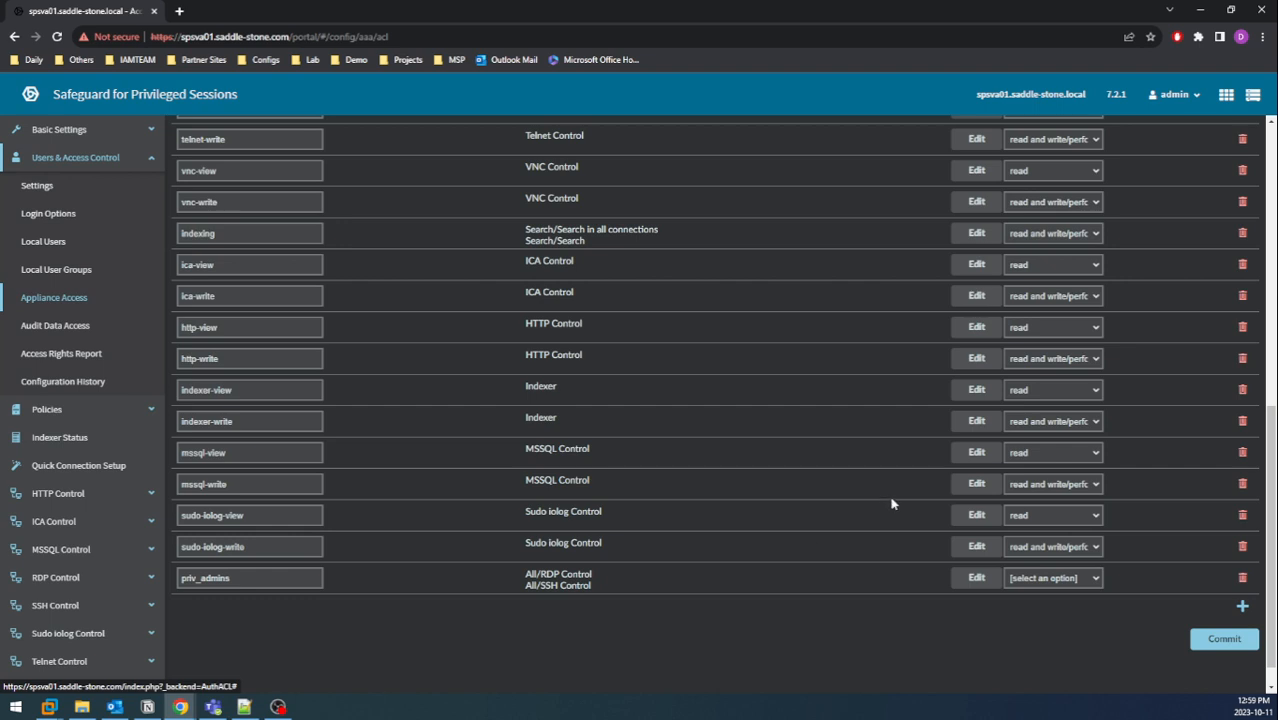
click(1062, 580)
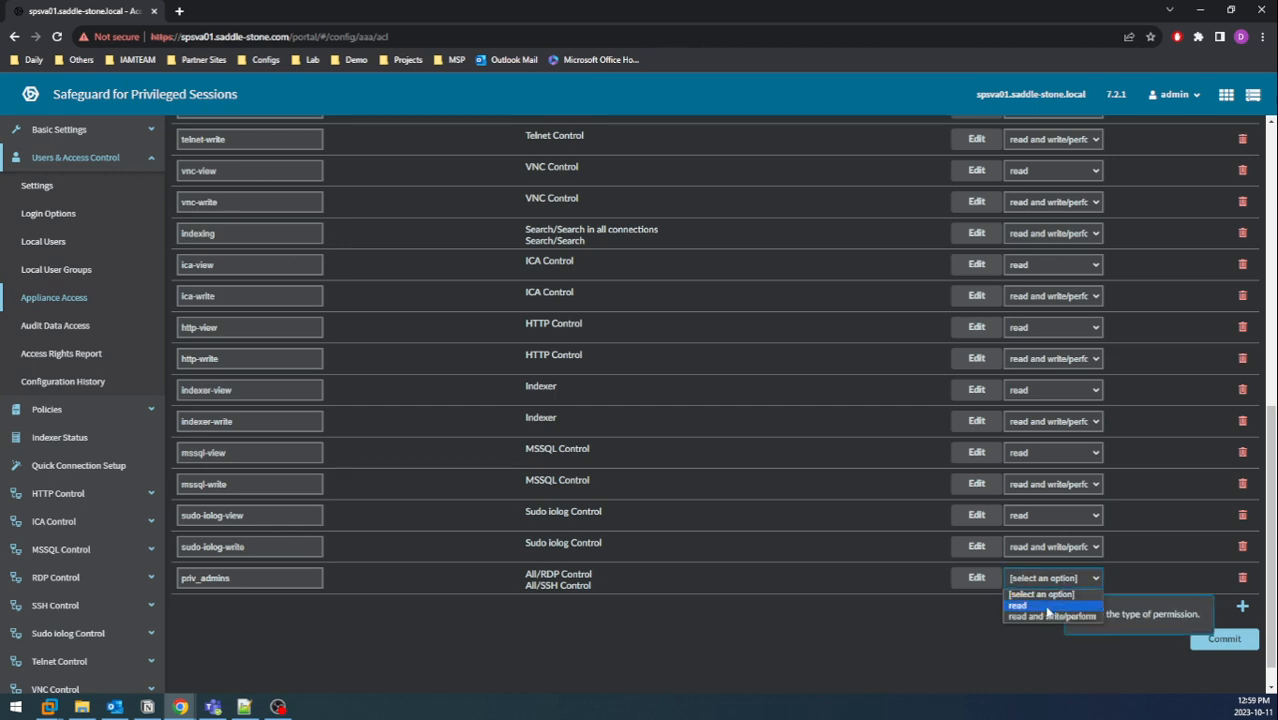
click(1047, 606)
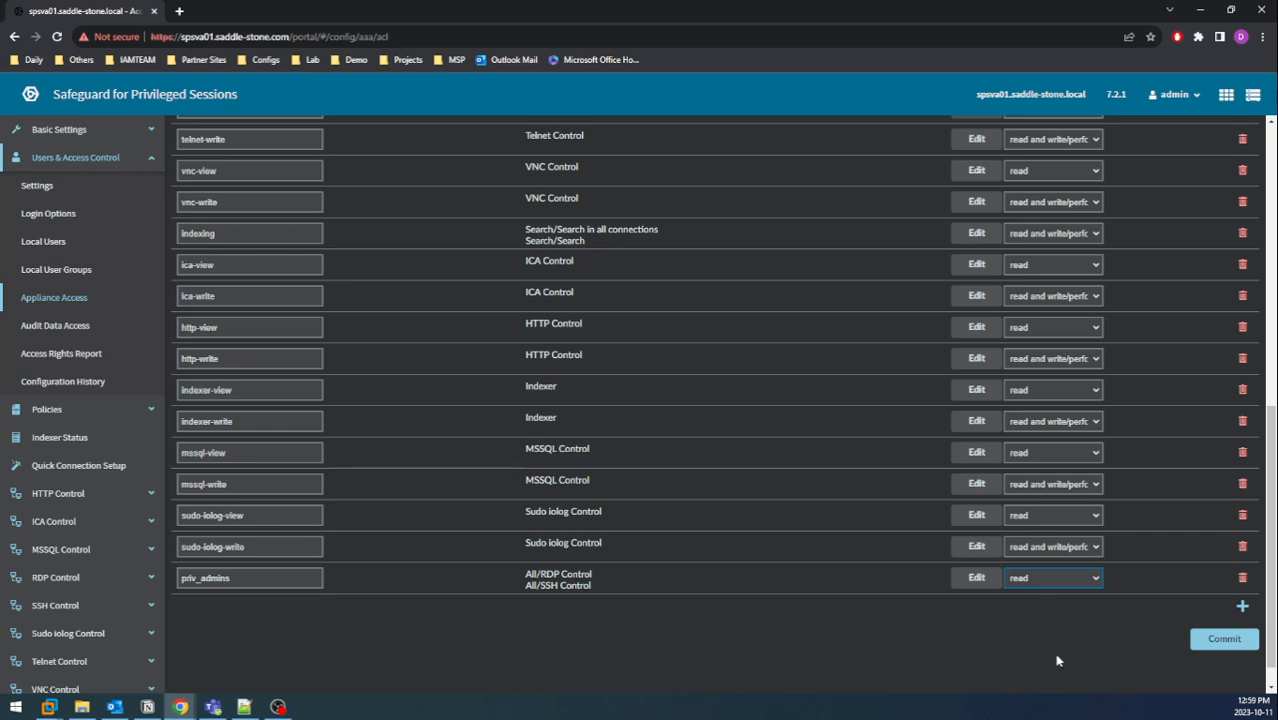
Commit the priv_admins permission, confirm the result, and log out of the admin session.
click(1222, 646)
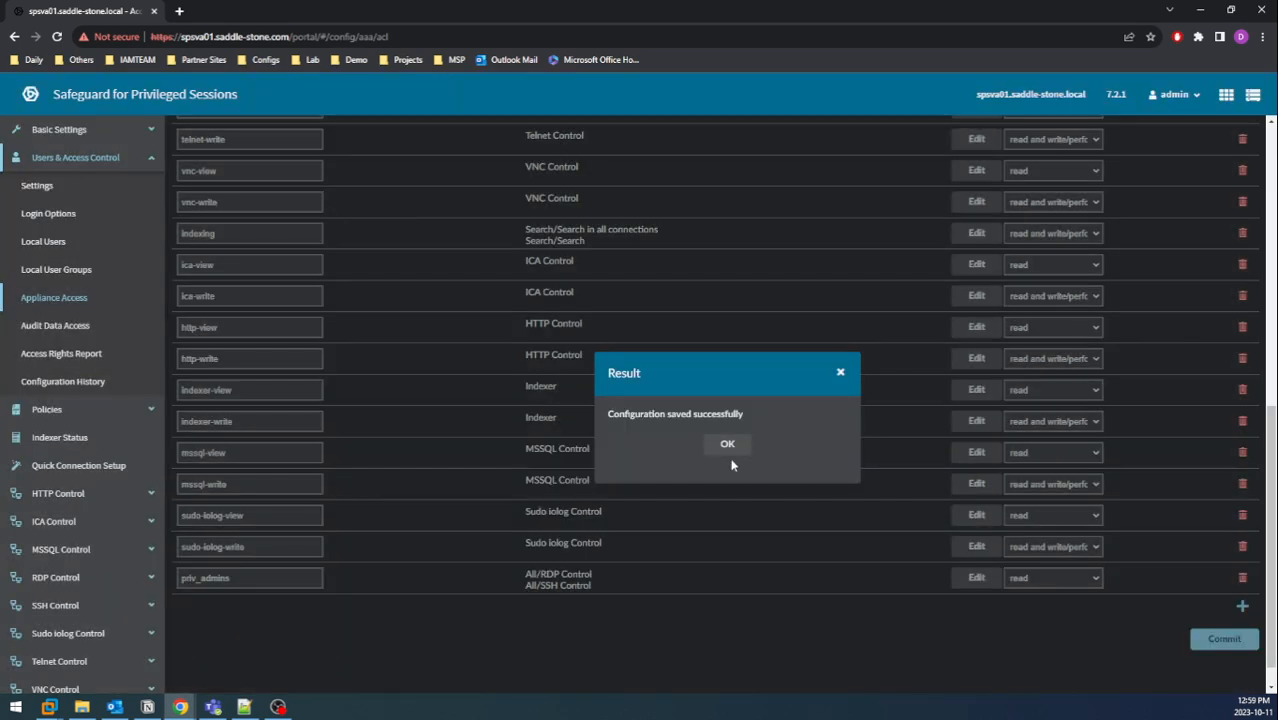
click(730, 447)
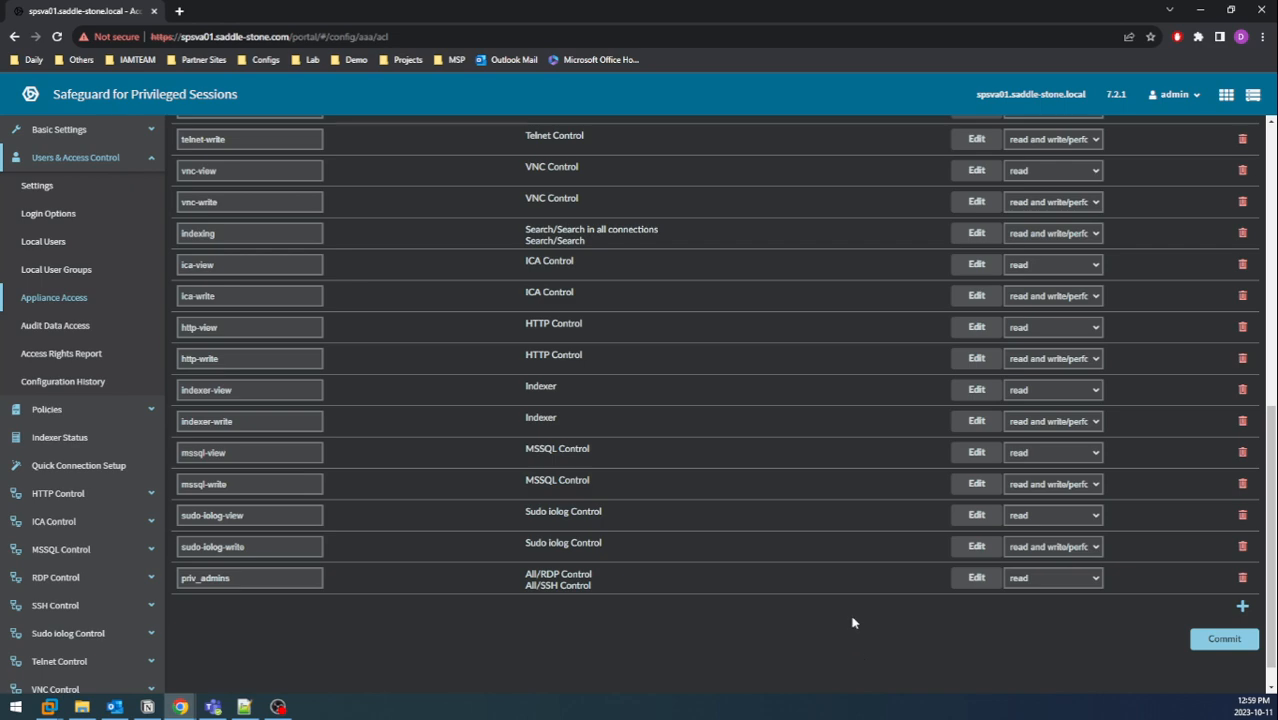
scroll(913, 334, up, 8)
click(1176, 94)
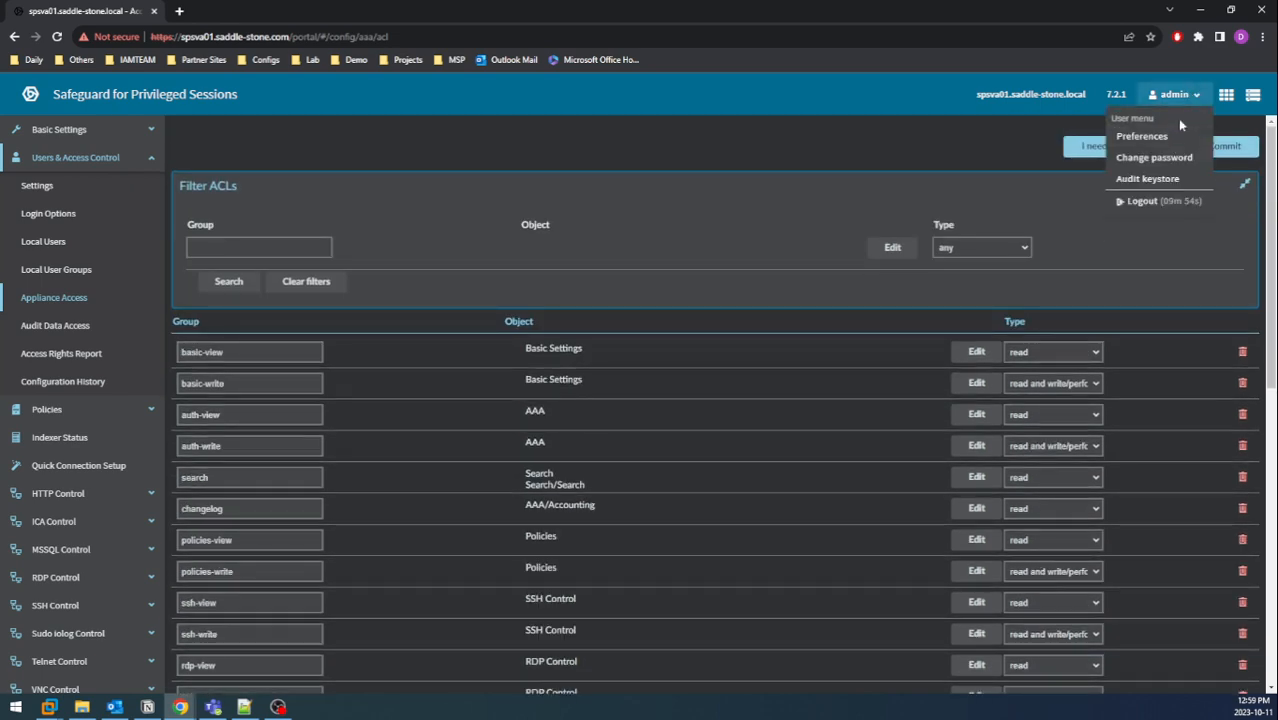
click(1138, 203)
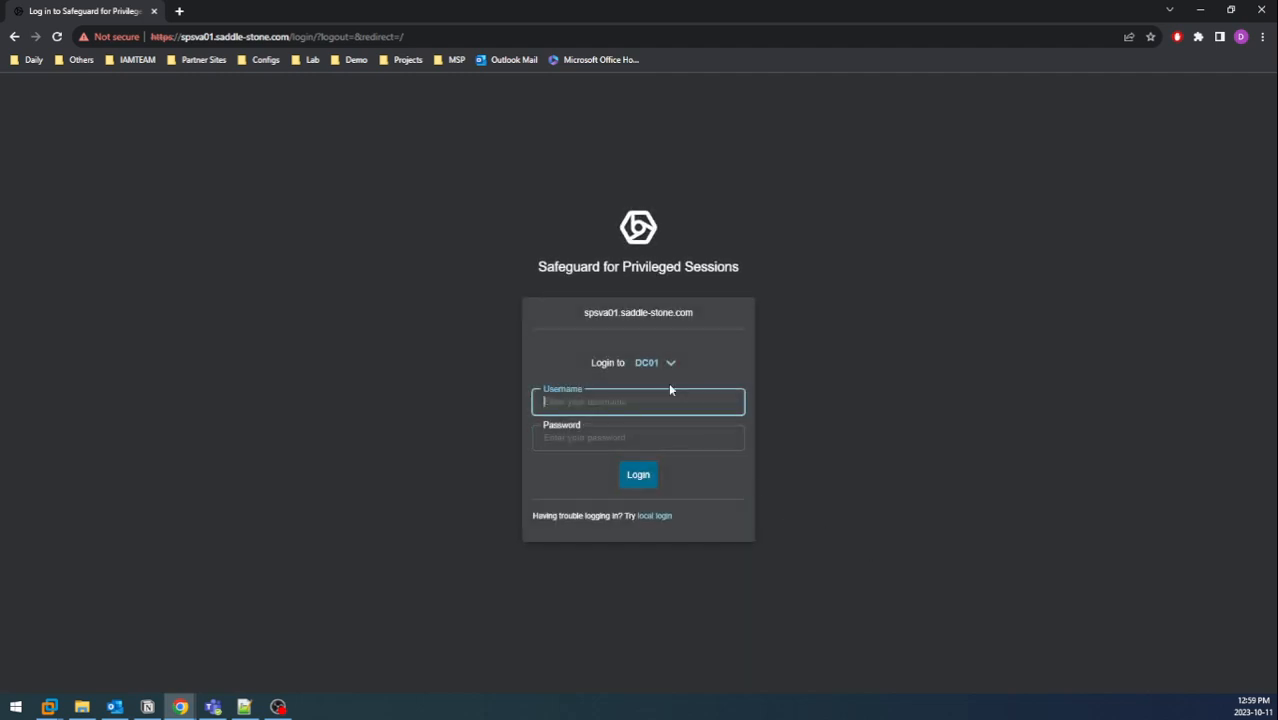
Log in through the DC01 method with an AD user's username and password.
click(671, 363)
click(685, 368)
click(707, 401)
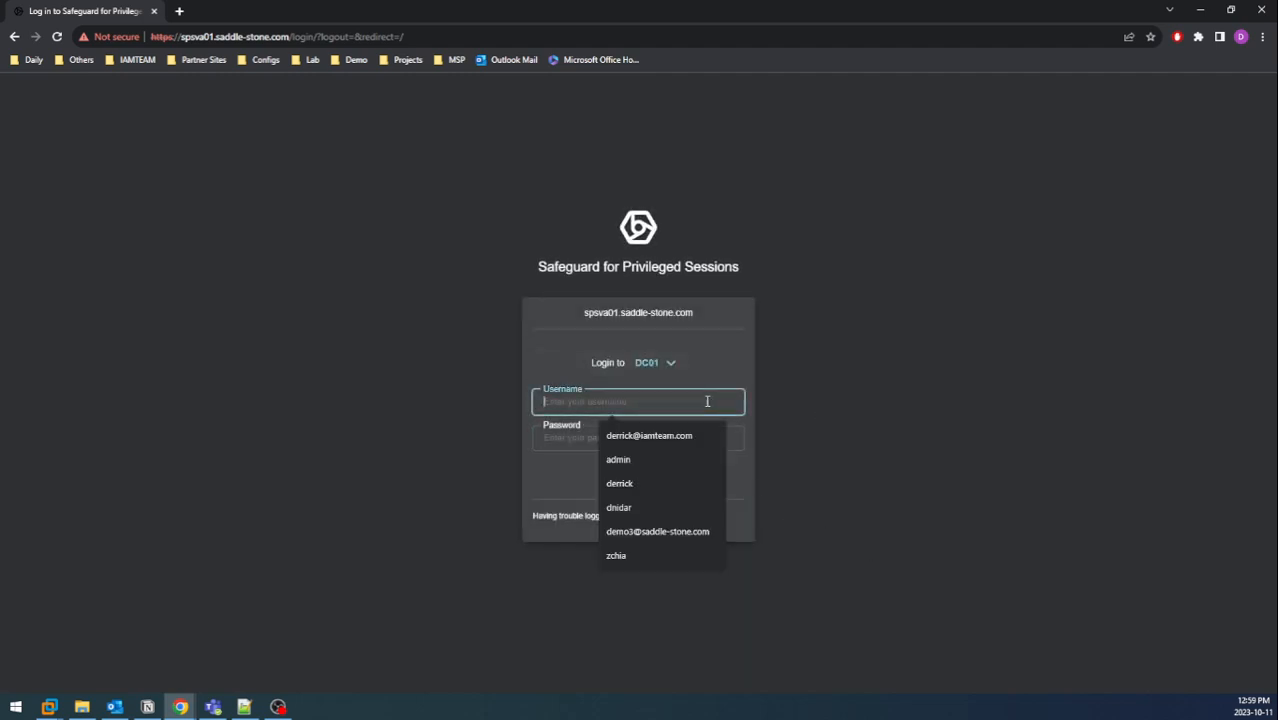
key(Tab)
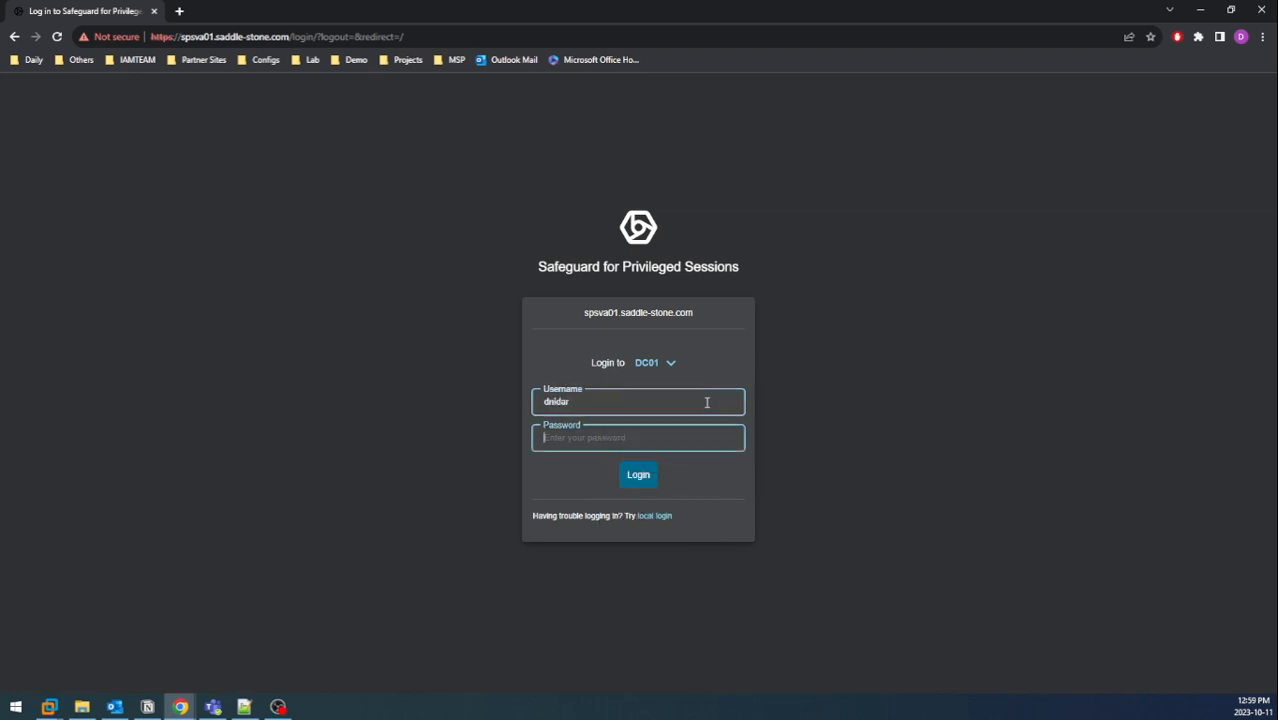
text(*******)
key(Return)
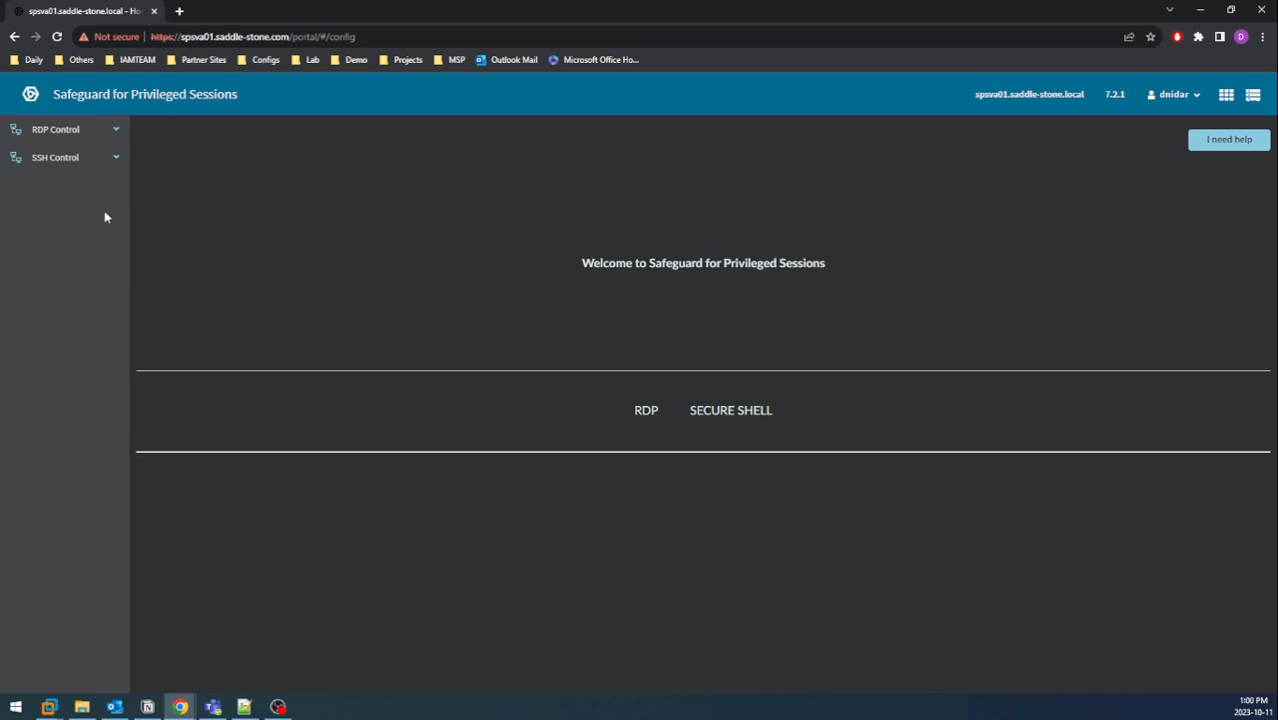
Open SSH Control > Connections and expand the safeguard_default connection's details.
click(114, 137)
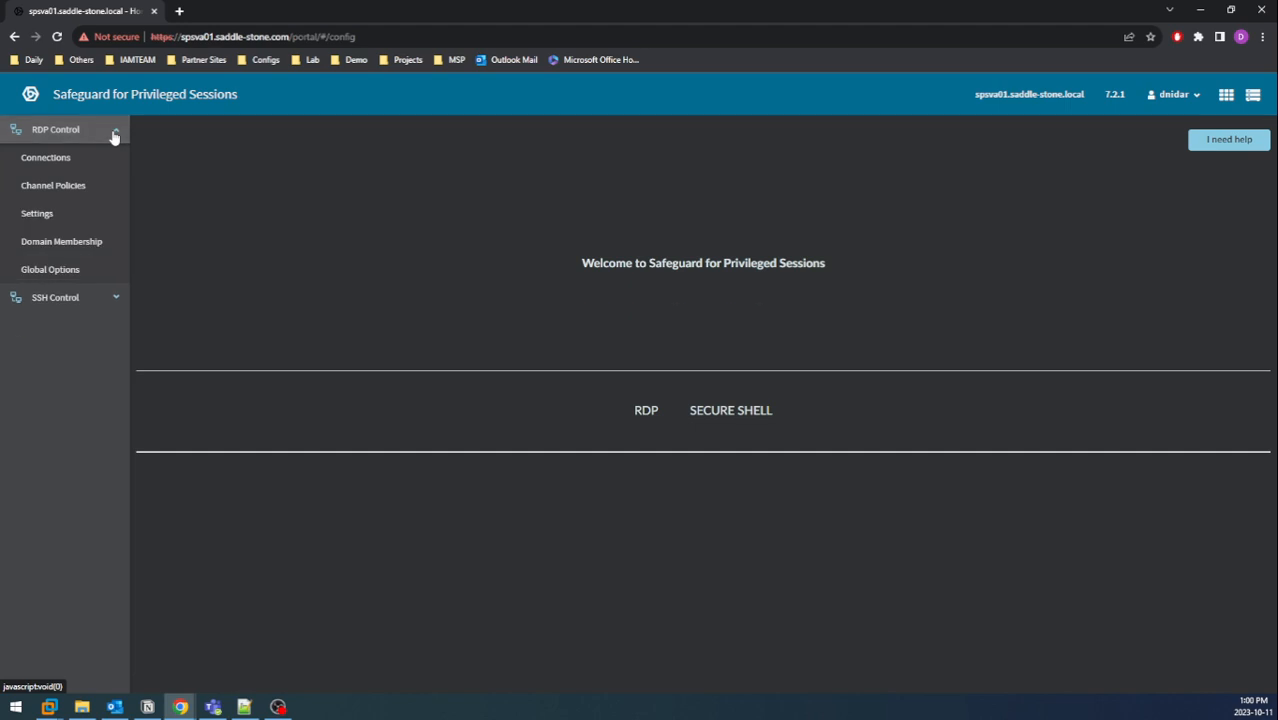
click(114, 296)
click(66, 187)
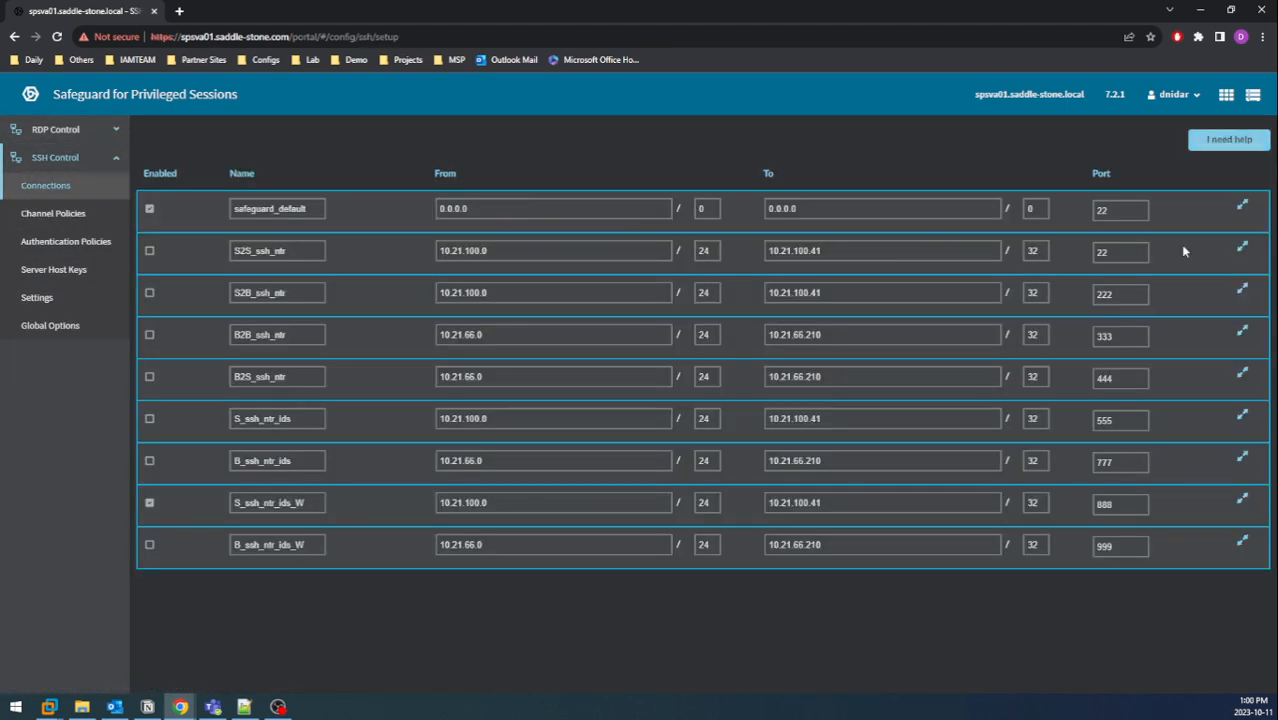
click(1242, 205)
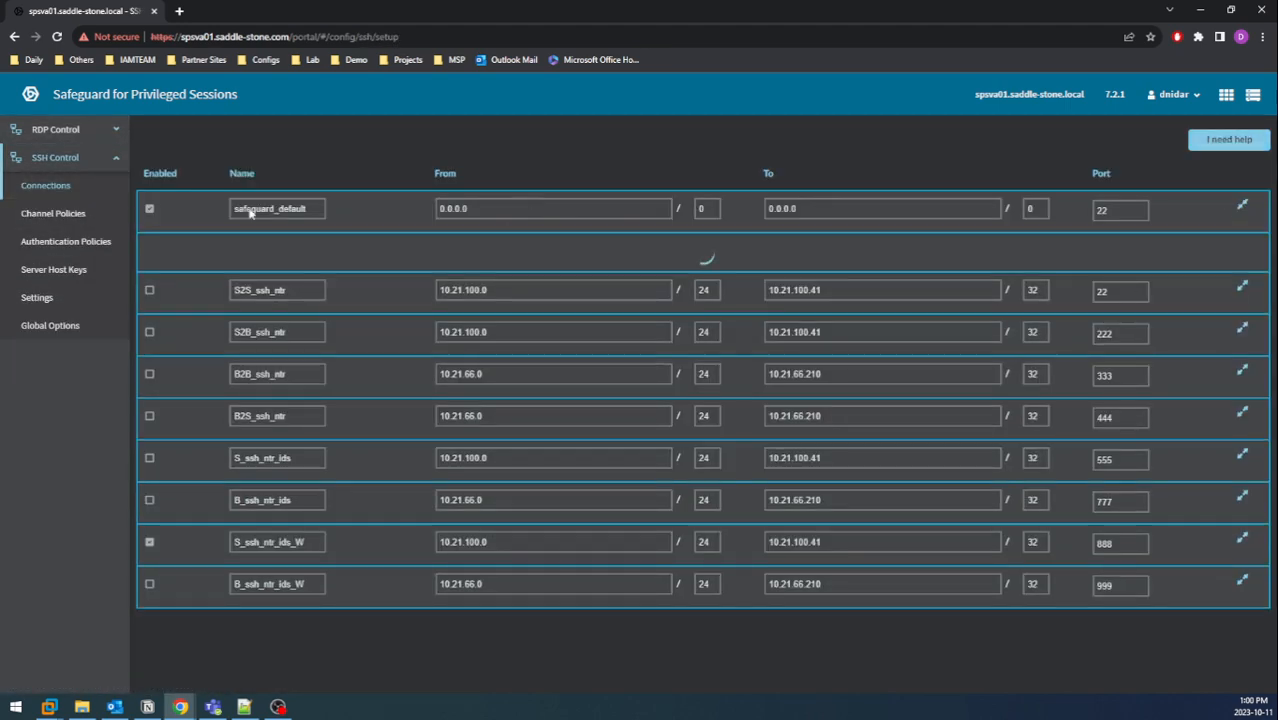
drag(240, 325, 254, 339)
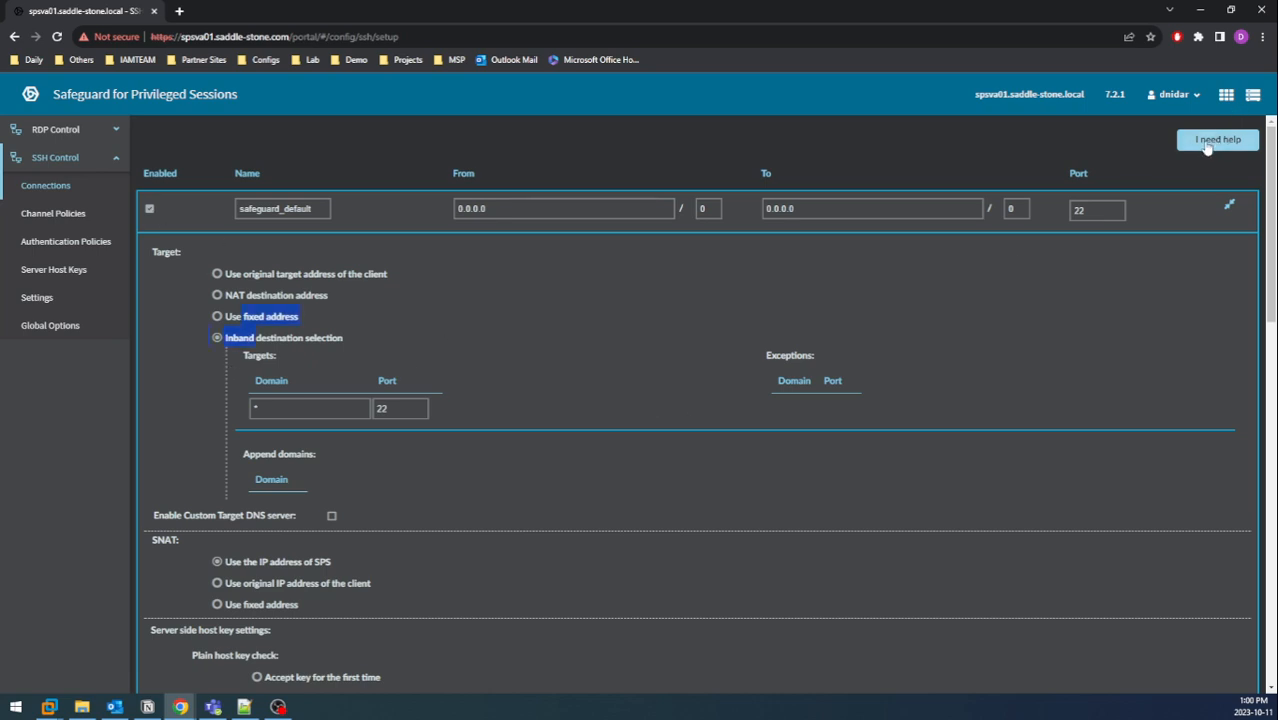